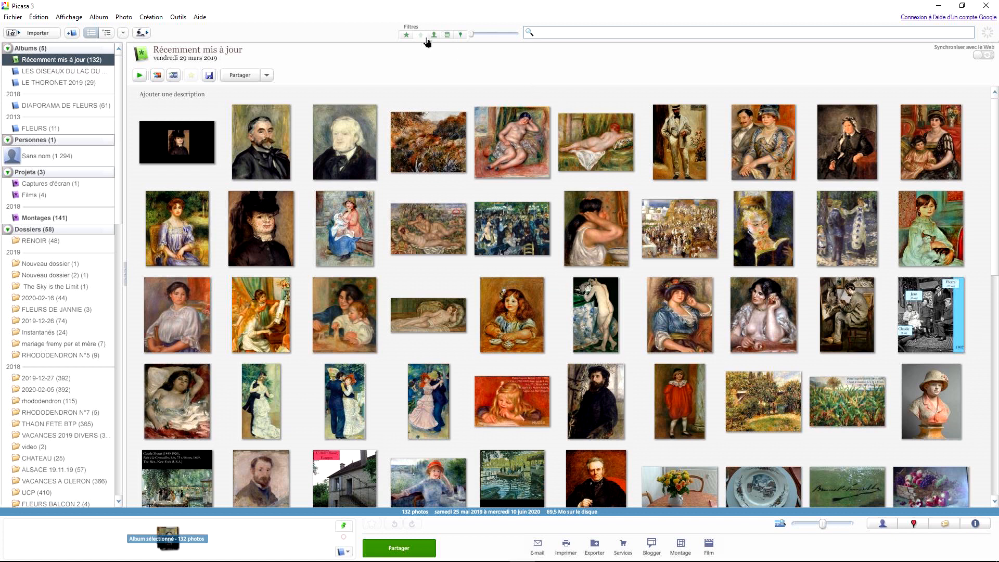
# - Create a photo montage from the Récemment mis à jour album and remove all the pictures from its canvas
pyautogui.click(151, 17)
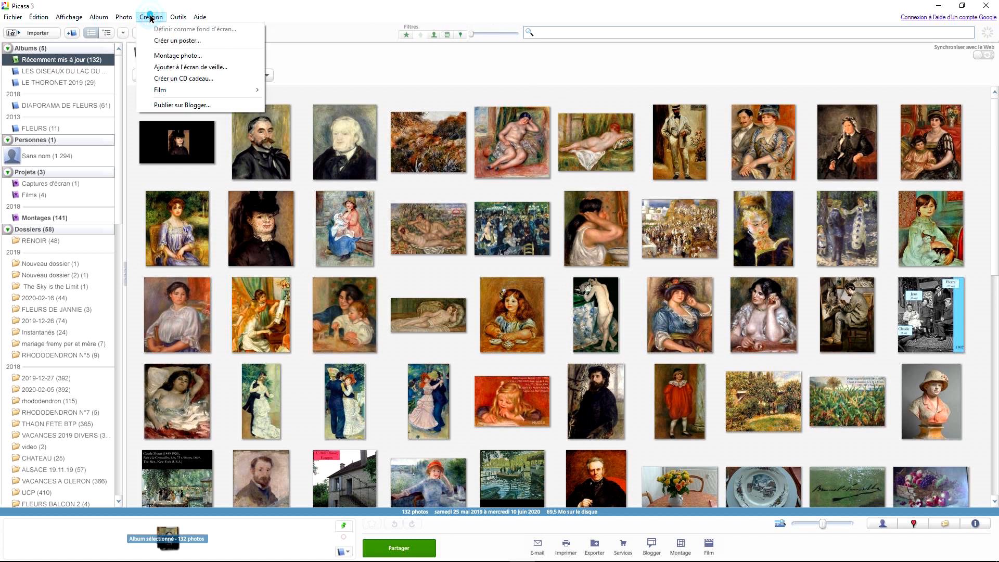
pyautogui.click(171, 56)
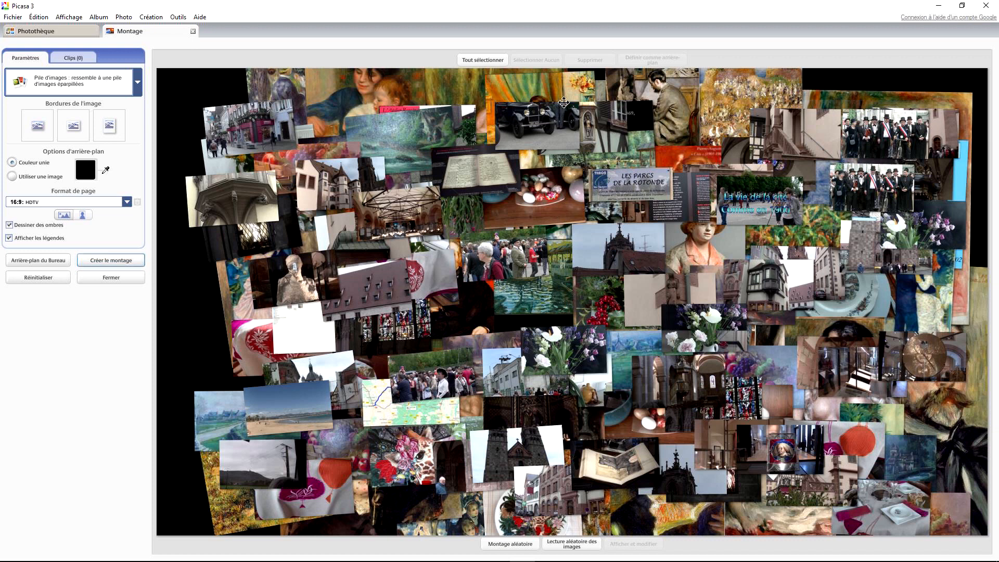
pyautogui.click(475, 61)
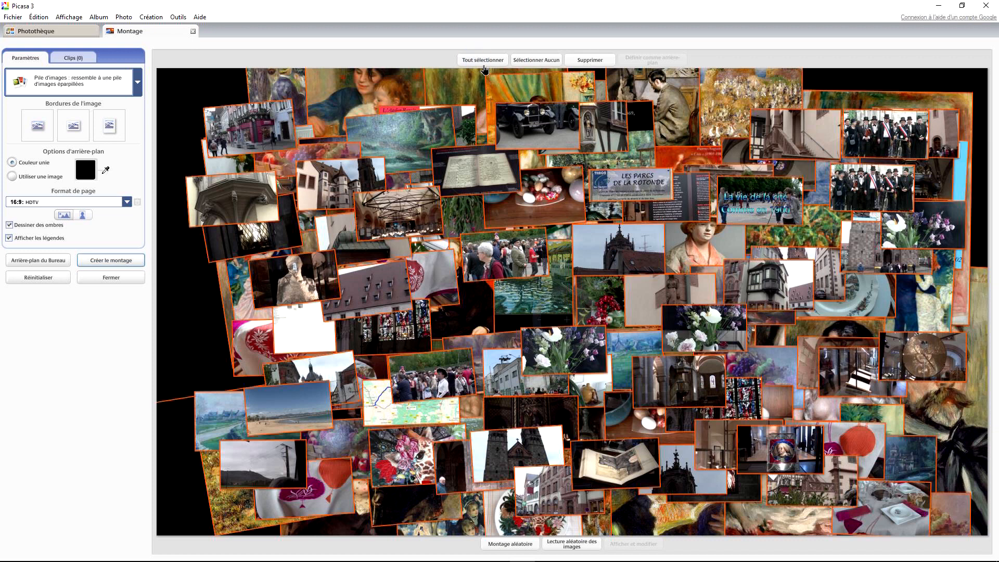
pyautogui.click(588, 61)
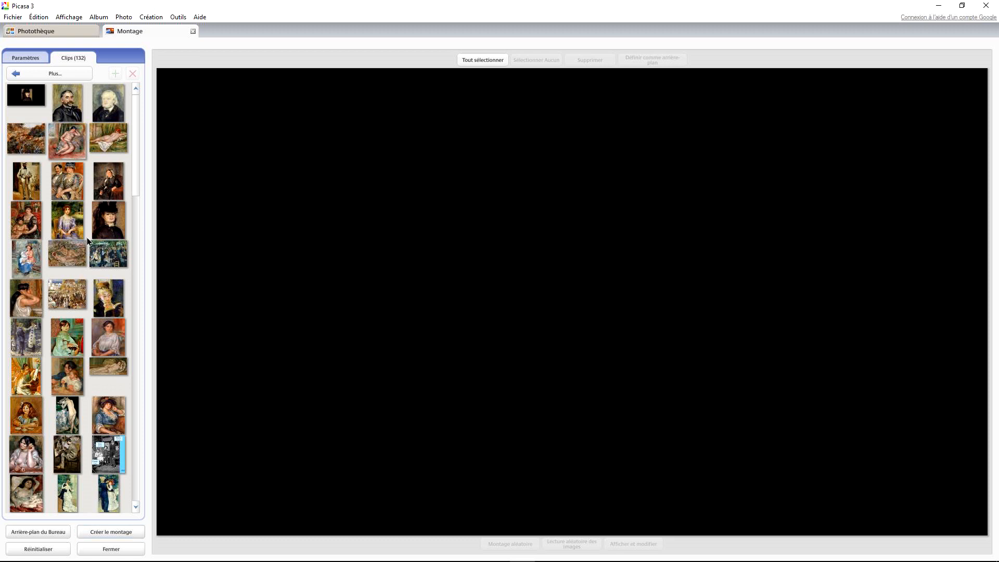
# - Place the portrait of the woman in the veiled black hat, shrunk and tilted counterclockwise, in the canvas's upper left and create the montage
pyautogui.moveTo(108, 219); pyautogui.dragTo(524, 266)
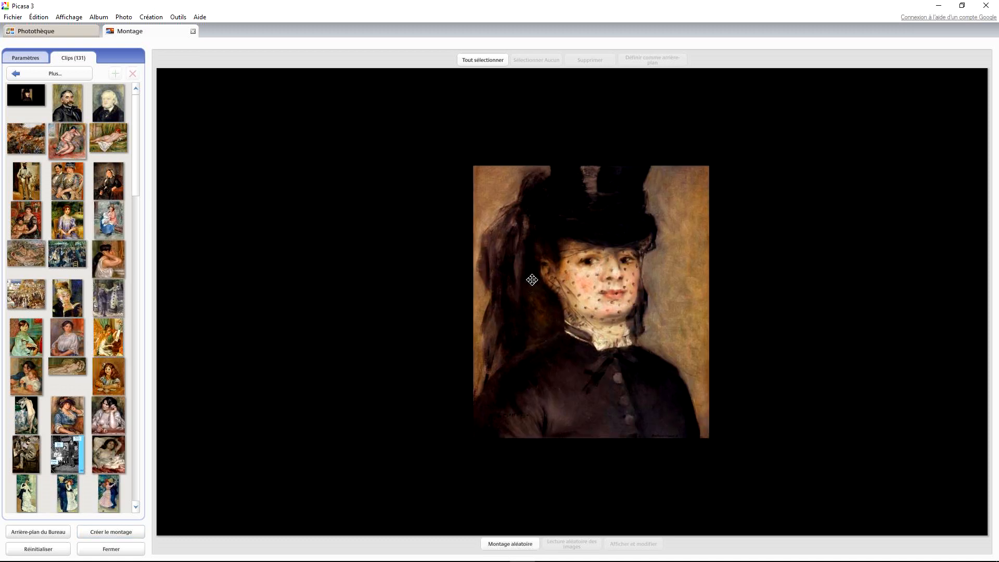
pyautogui.click(597, 297)
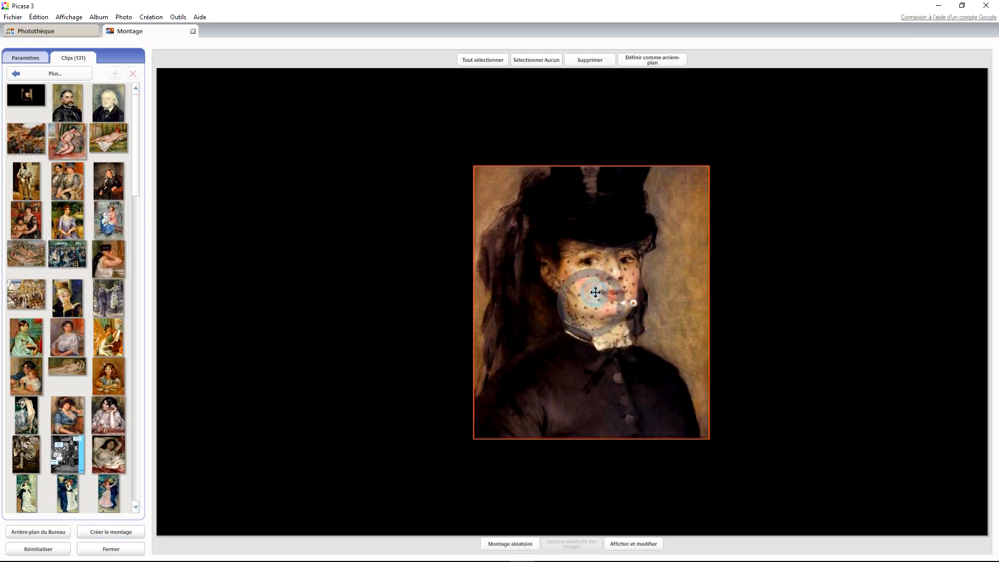
pyautogui.moveTo(635, 308); pyautogui.dragTo(369, 195)
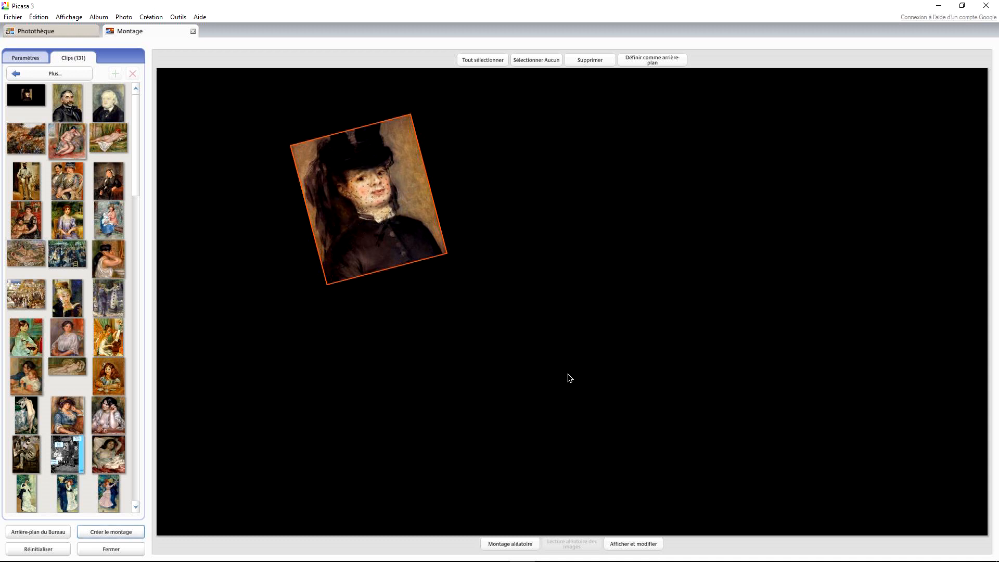
pyautogui.click(123, 534)
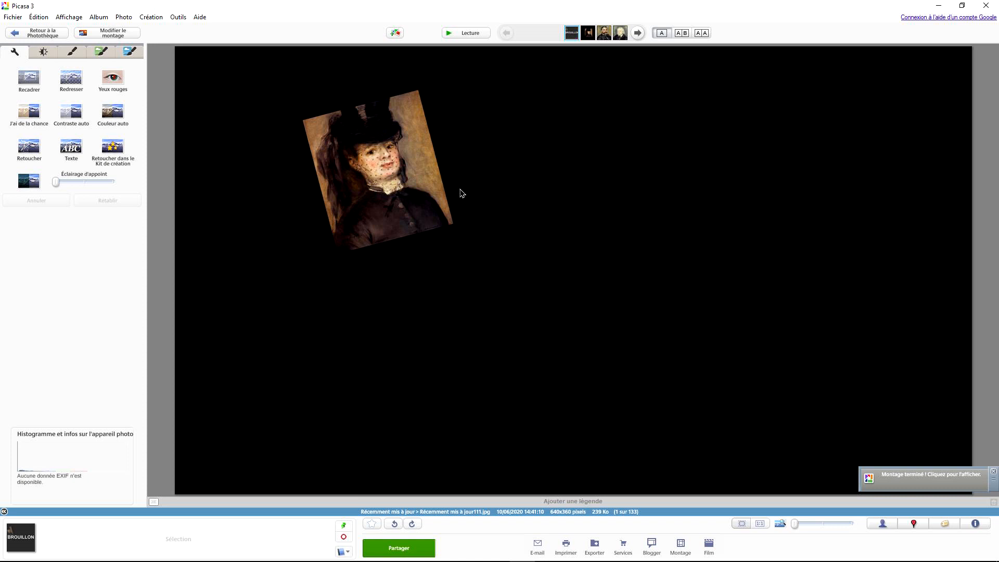
# - Edit the montage to add the girl in the white blouse, shrunk, just right of the hat portrait, and save it as a new montage
pyautogui.click(124, 35)
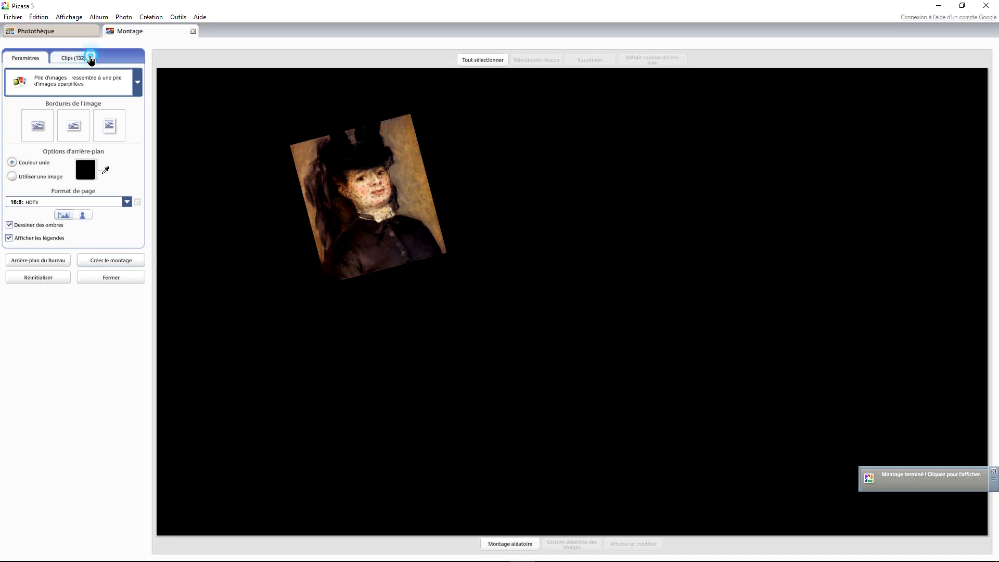
pyautogui.click(90, 58)
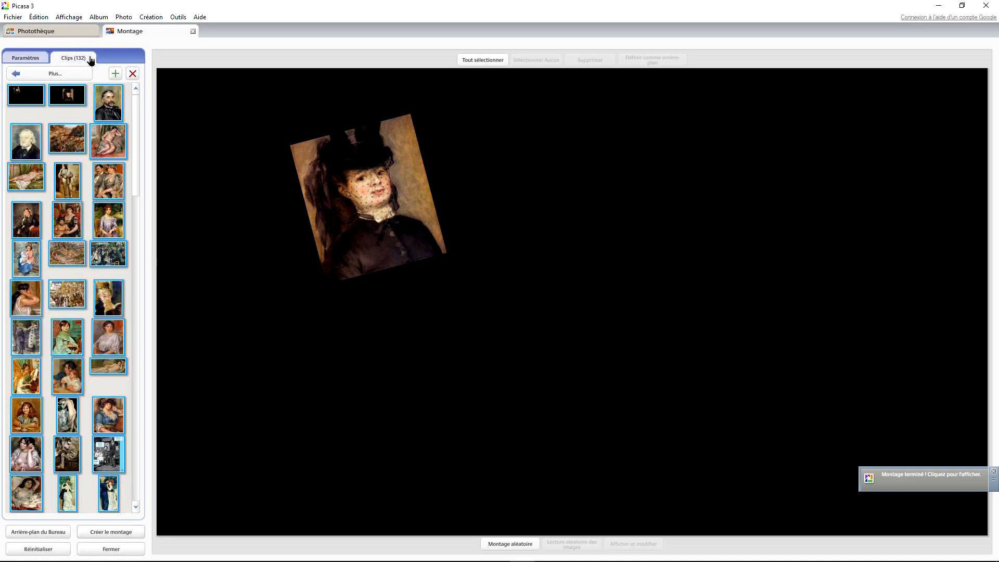
pyautogui.click(43, 114)
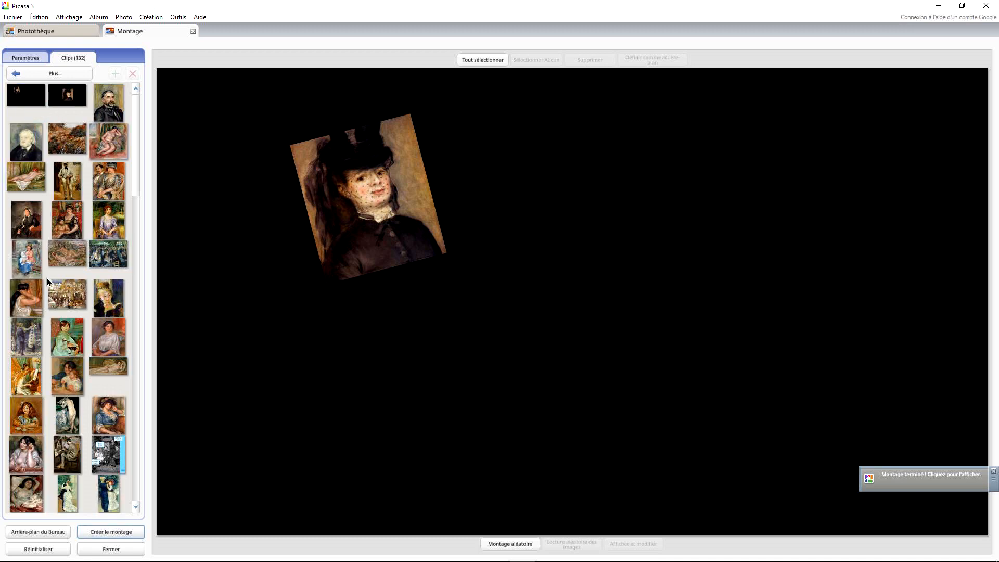
pyautogui.moveTo(106, 335)
pyautogui.mouseDown()
pyautogui.moveTo(495, 224)
pyautogui.moveTo(561, 312)
pyautogui.mouseUp()
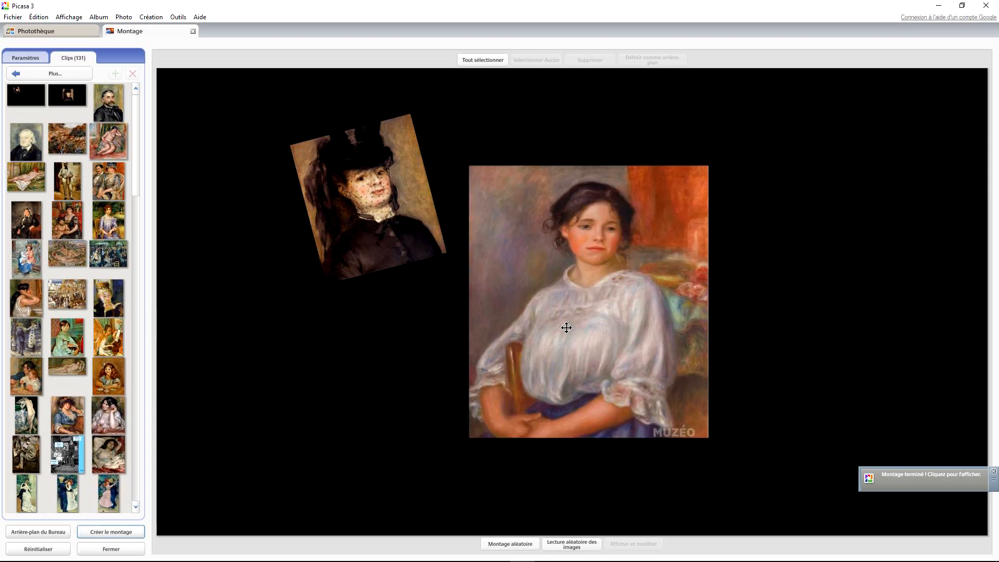
pyautogui.click(593, 304)
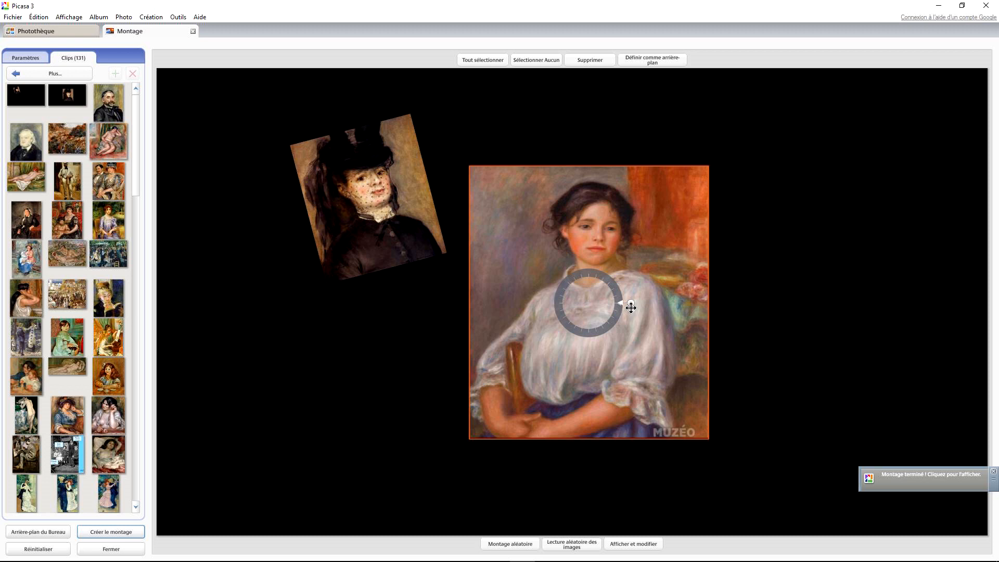
pyautogui.moveTo(632, 303)
pyautogui.mouseDown()
pyautogui.moveTo(616, 308)
pyautogui.moveTo(482, 210)
pyautogui.moveTo(496, 213)
pyautogui.mouseUp()
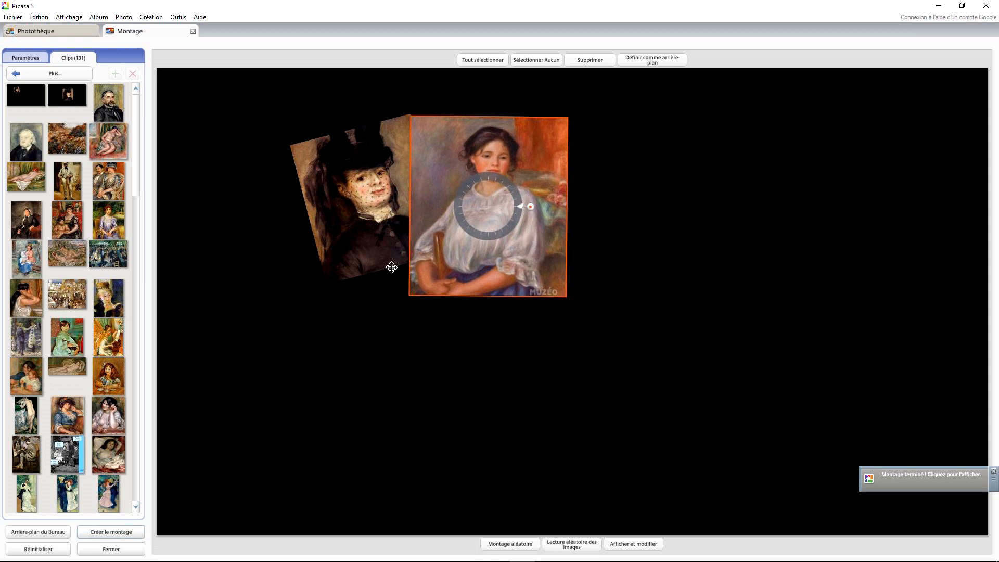
pyautogui.click(117, 533)
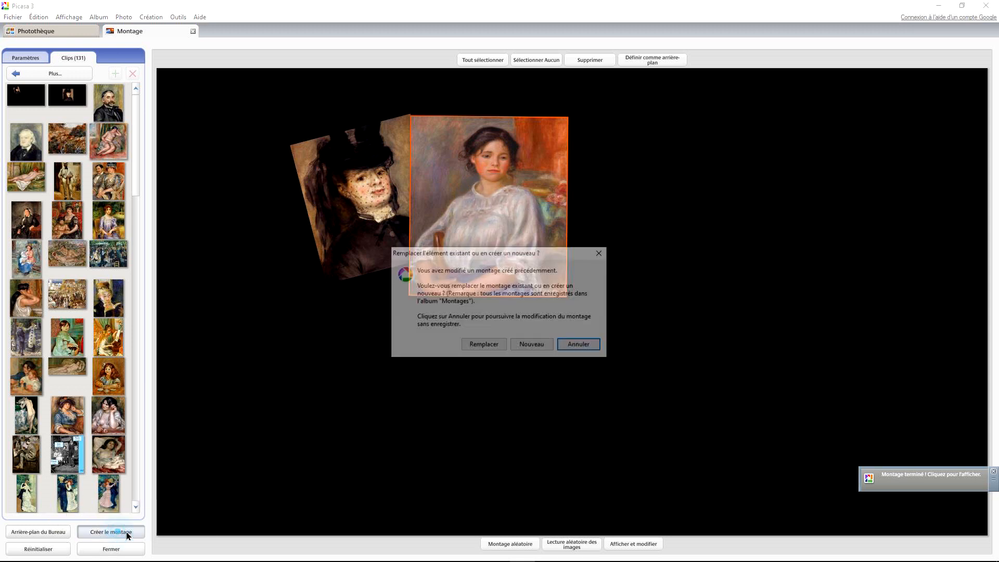
pyautogui.click(529, 346)
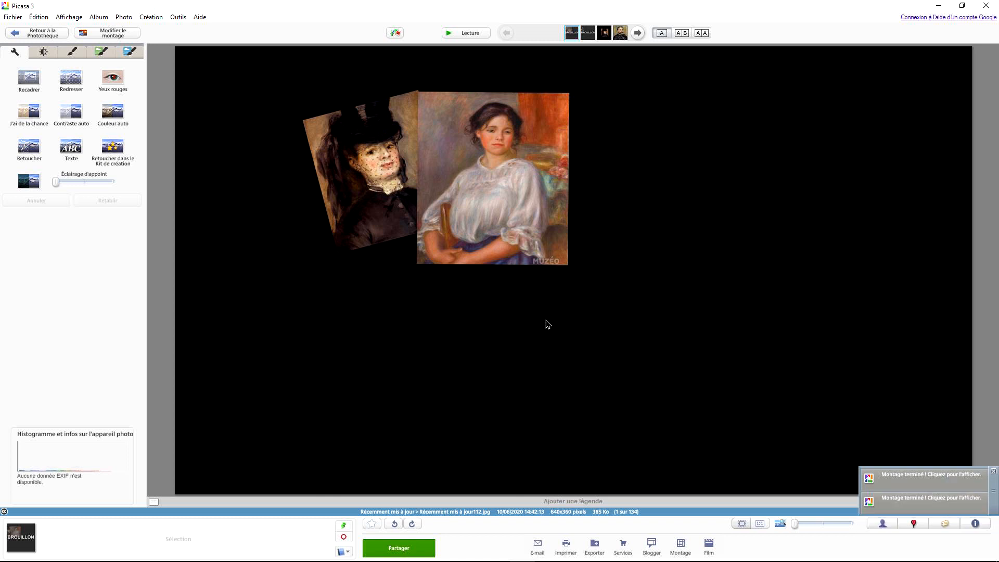
# - Edit the montage to add the dark-haired woman arranging her hair, shrunk and tilted clockwise, right of the blouse portrait, saving it as new
pyautogui.click(119, 35)
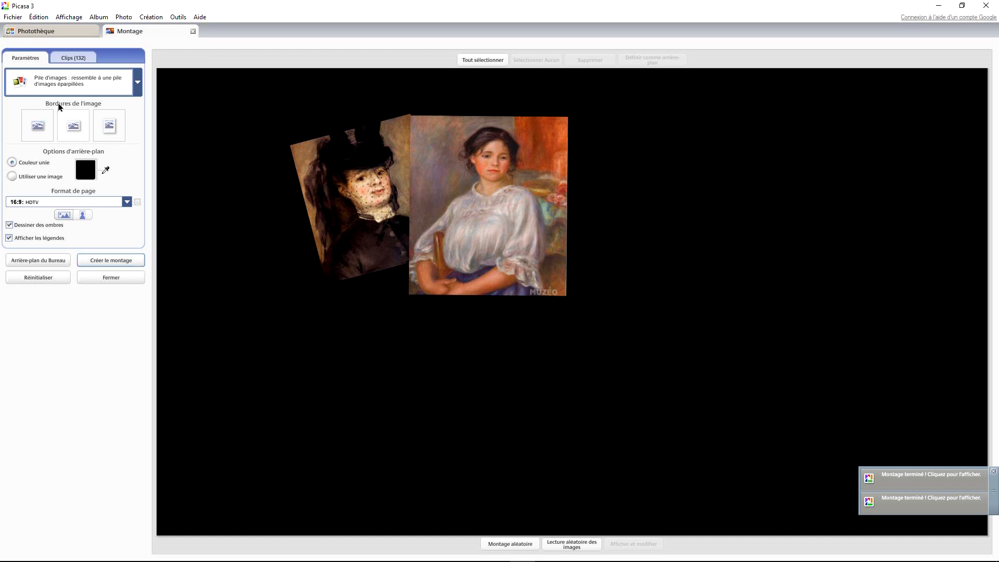
pyautogui.click(90, 58)
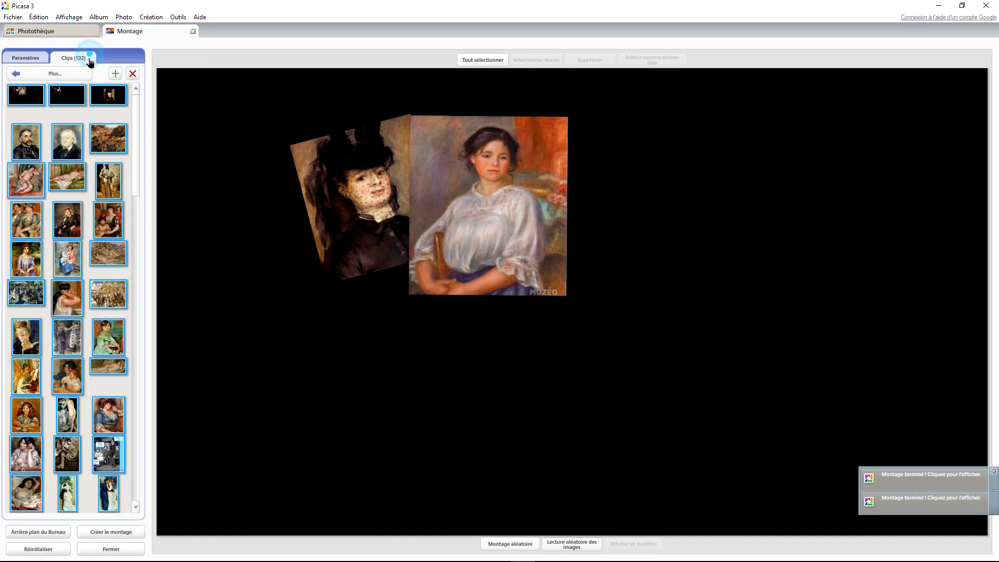
pyautogui.click(37, 115)
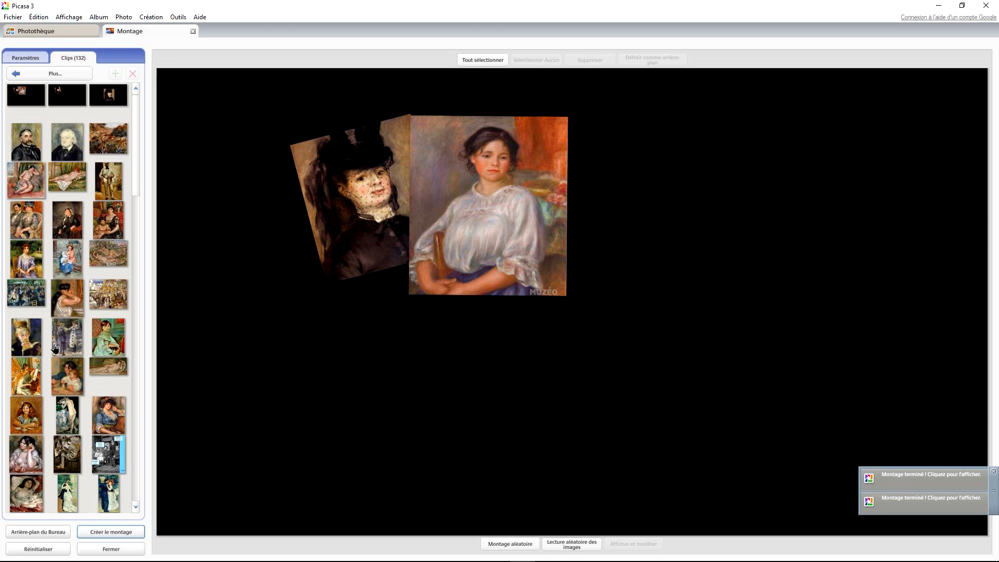
pyautogui.moveTo(63, 288); pyautogui.dragTo(664, 232)
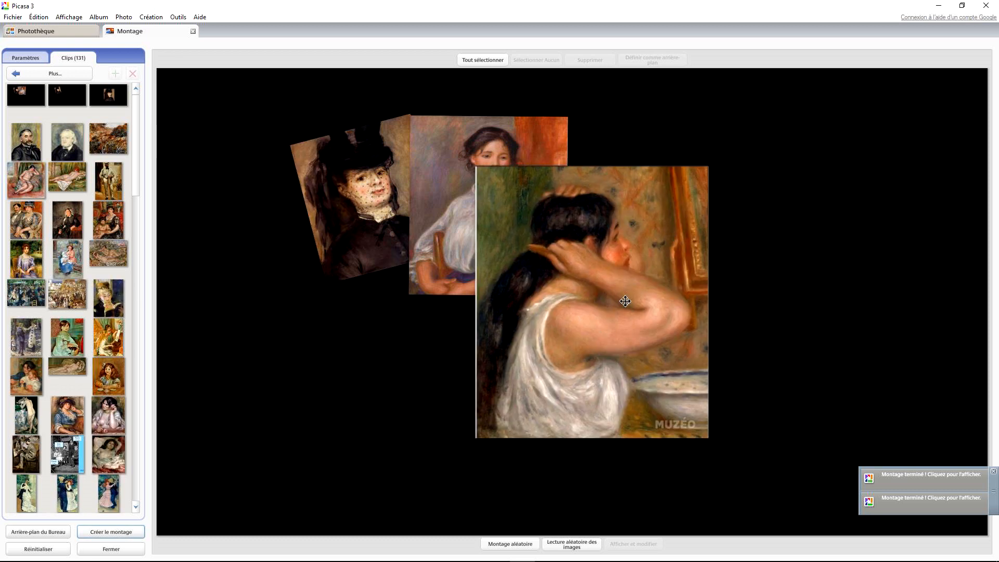
pyautogui.moveTo(636, 311); pyautogui.dragTo(600, 221)
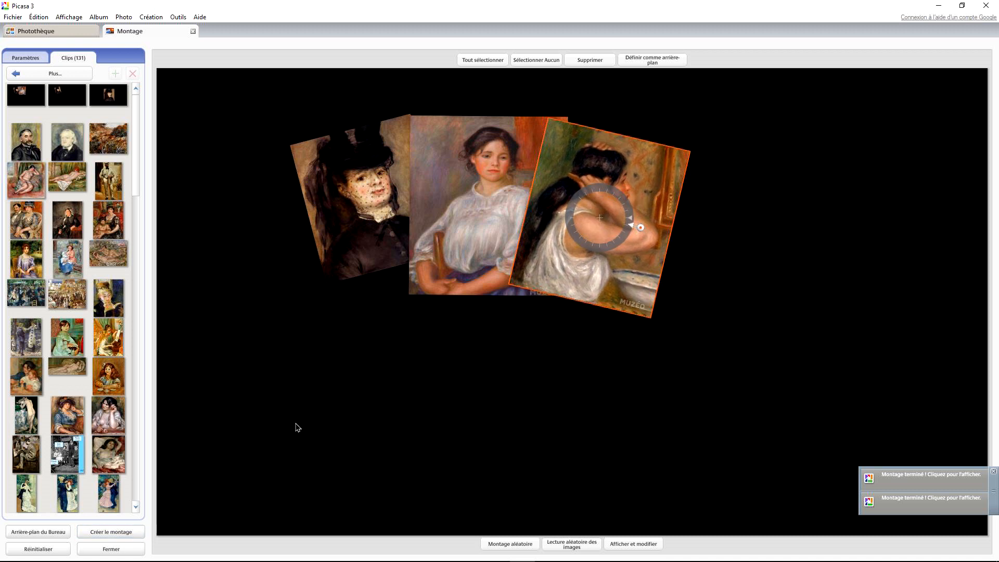
pyautogui.click(118, 535)
pyautogui.click(527, 347)
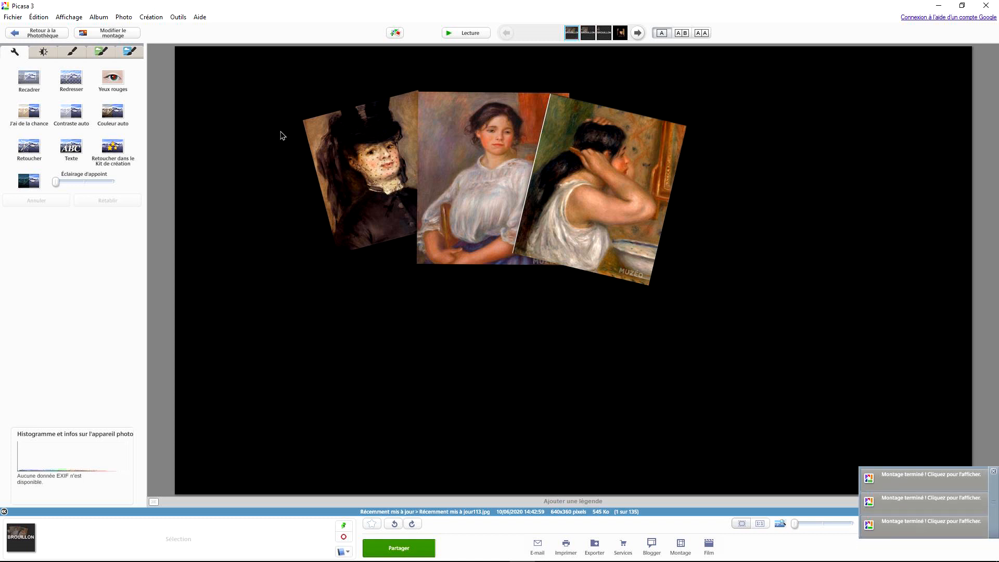
# - Edit the montage to add the woman reading a book, shrunk and upright, at the row's right end, and save it as a new montage
pyautogui.click(114, 35)
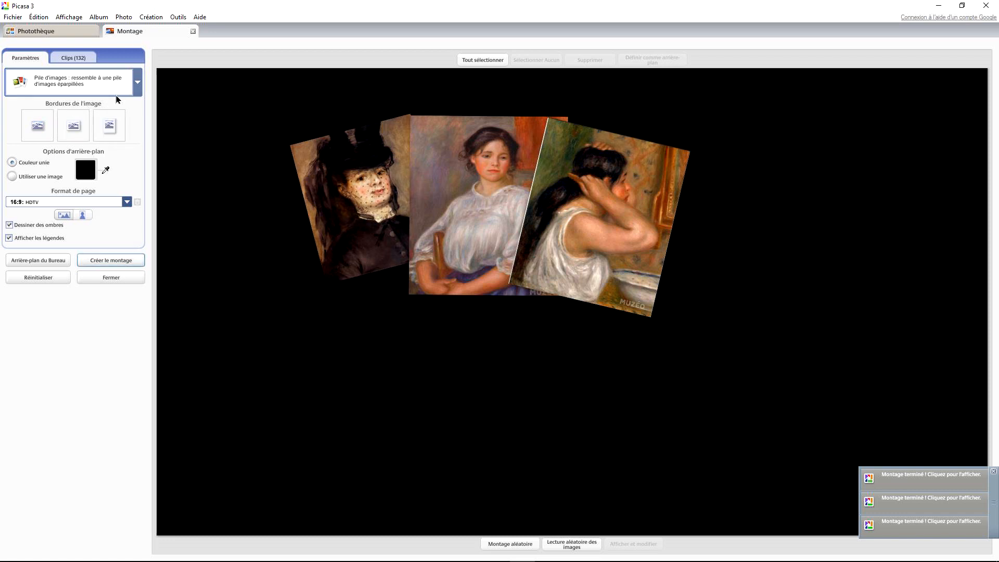
pyautogui.click(88, 59)
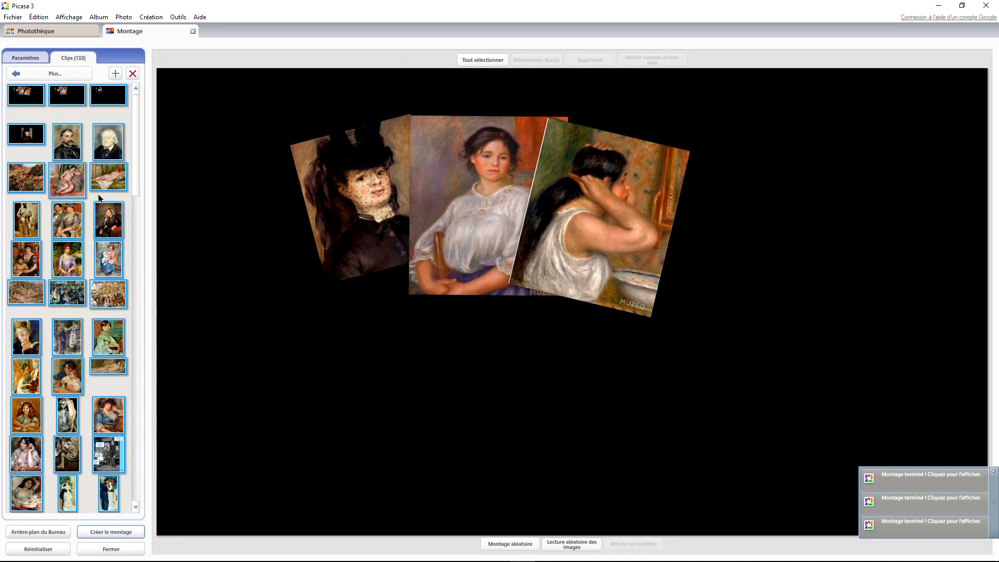
pyautogui.click(47, 112)
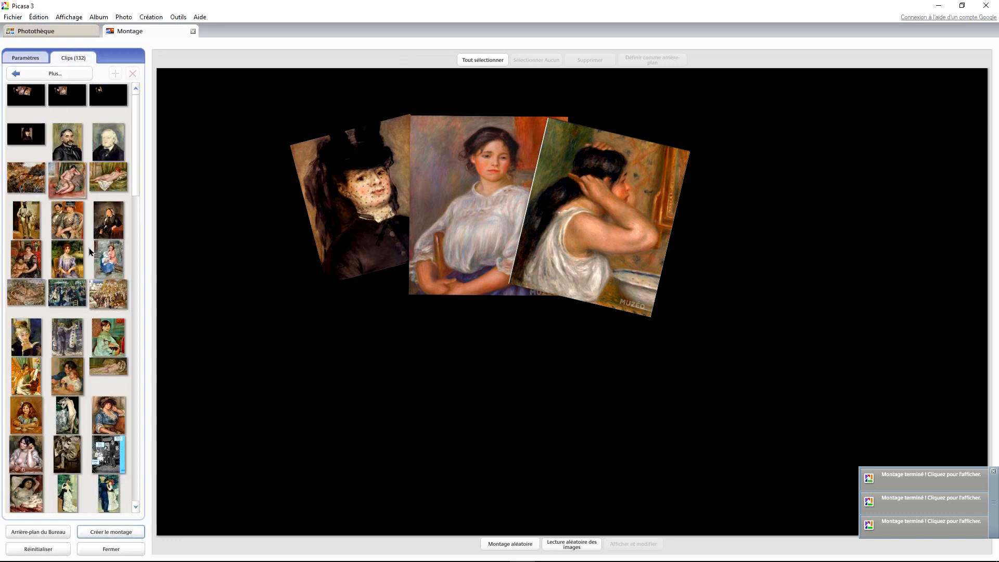
pyautogui.moveTo(28, 338); pyautogui.dragTo(785, 231)
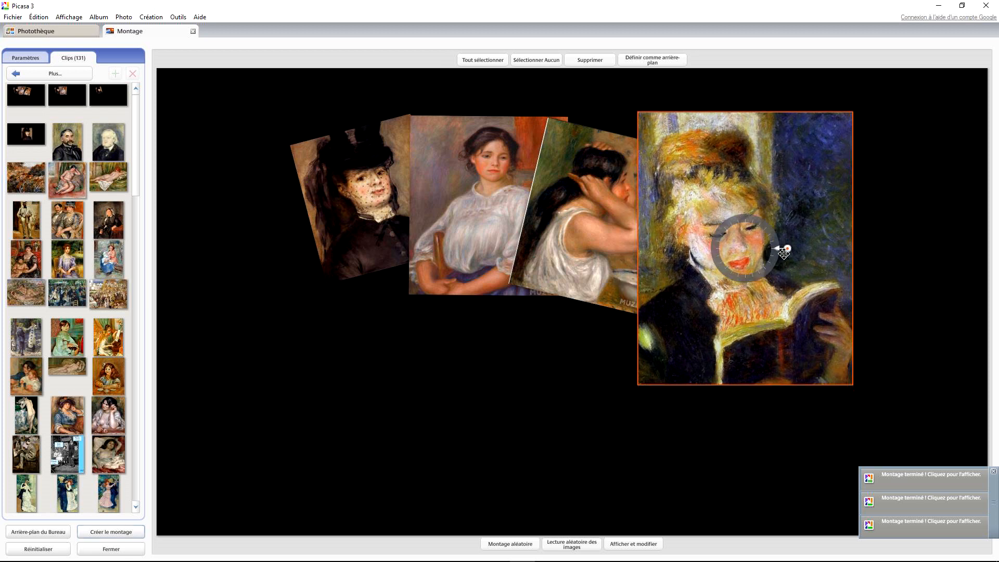
pyautogui.moveTo(785, 252); pyautogui.dragTo(750, 246)
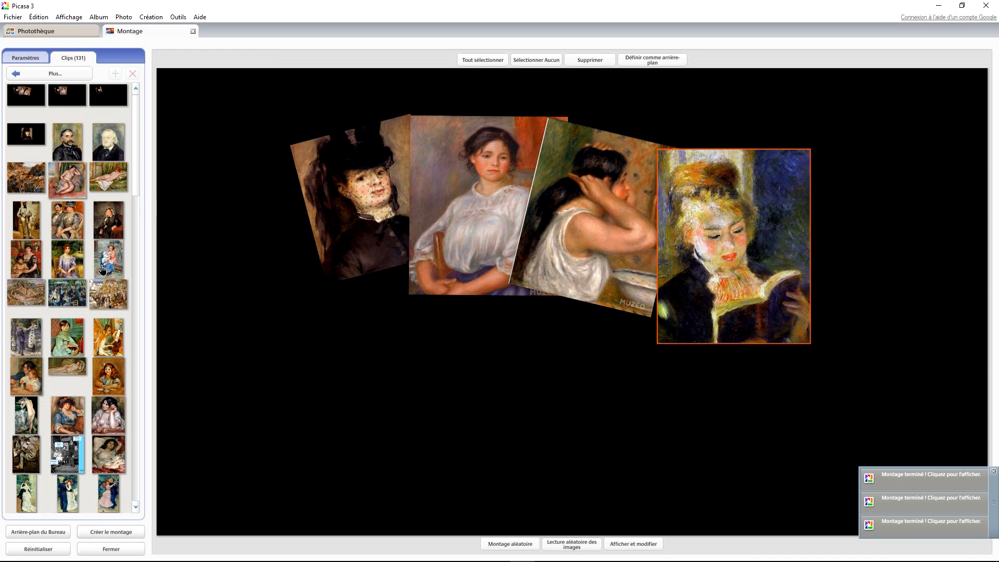
pyautogui.moveTo(128, 559)
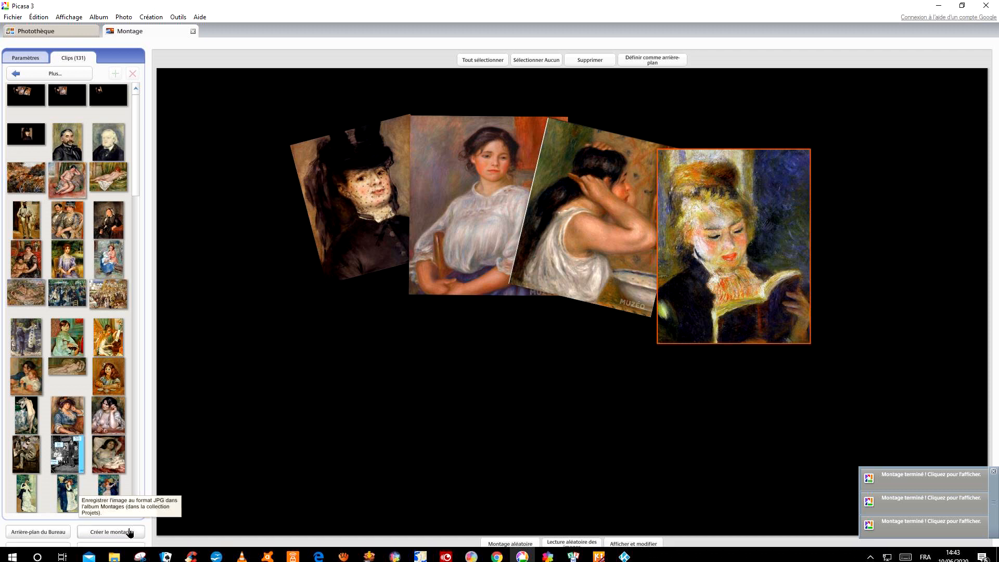
pyautogui.click(120, 533)
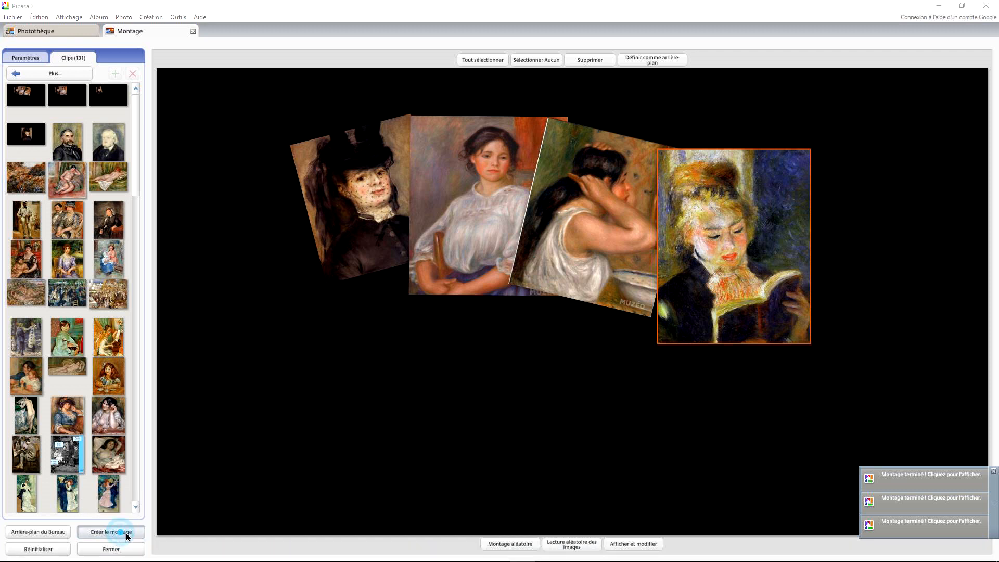
pyautogui.click(526, 345)
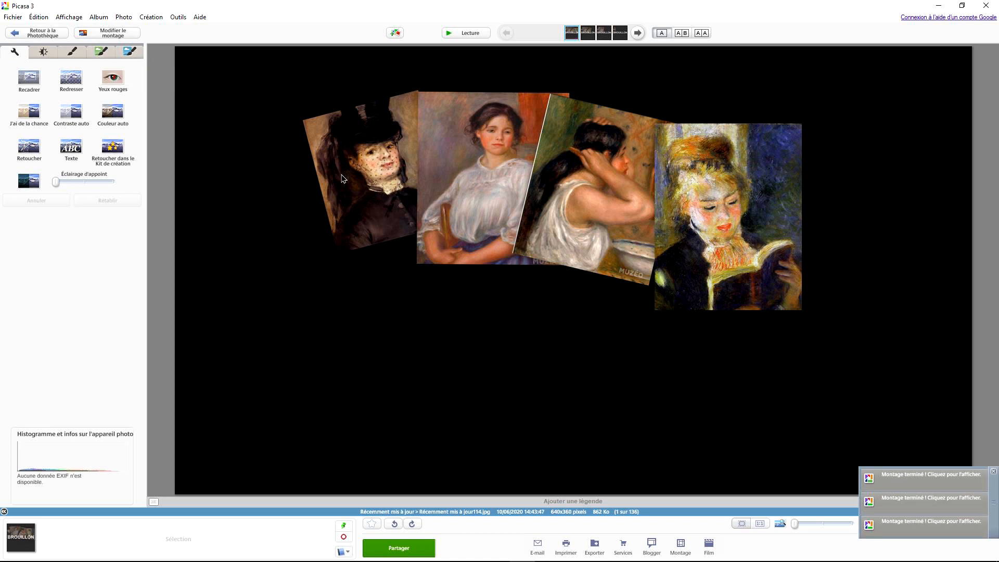
# - Edit the montage to add the bearded man's portrait, upright and centred in front of the row, and save it as a new montage
pyautogui.click(113, 34)
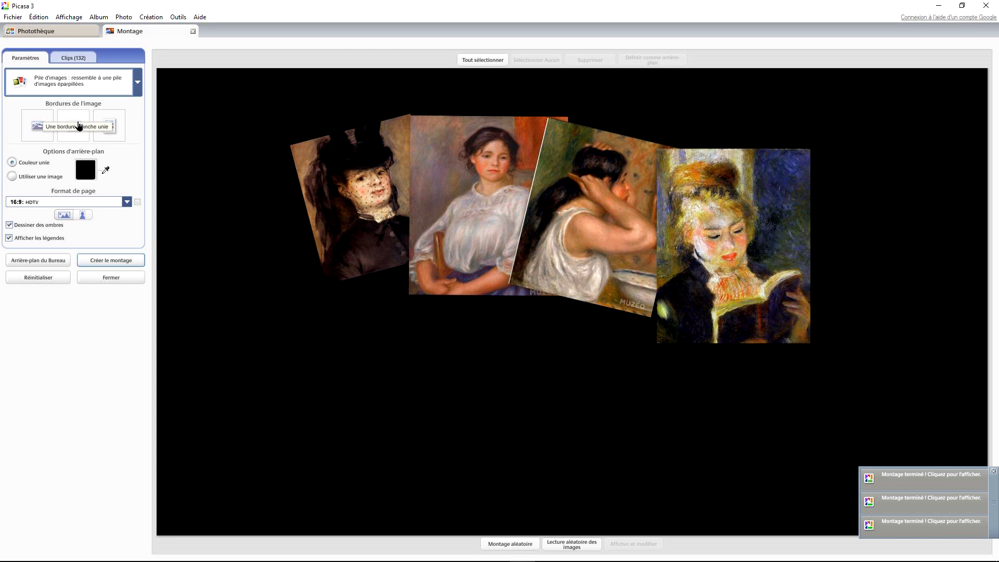
pyautogui.click(76, 57)
pyautogui.click(50, 115)
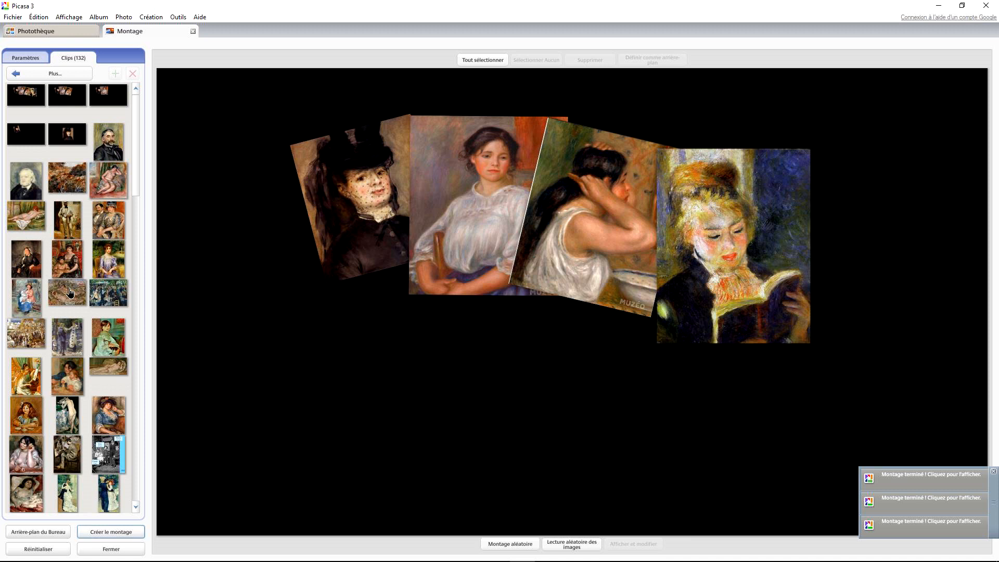
pyautogui.moveTo(109, 141); pyautogui.dragTo(526, 330)
pyautogui.click(606, 307)
pyautogui.moveTo(607, 307); pyautogui.dragTo(548, 315)
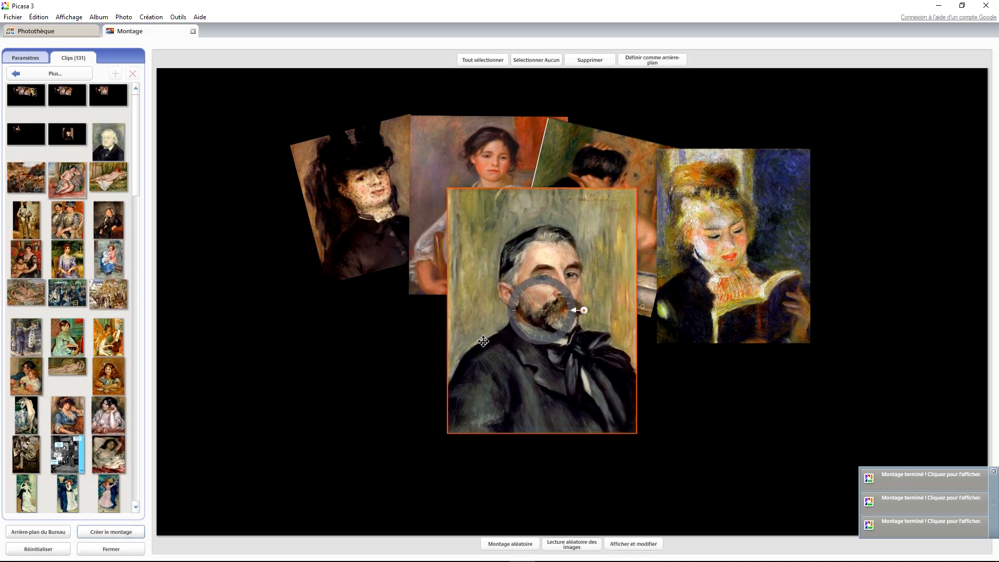
pyautogui.moveTo(585, 313)
pyautogui.mouseDown()
pyautogui.moveTo(603, 316)
pyautogui.moveTo(585, 316)
pyautogui.mouseUp()
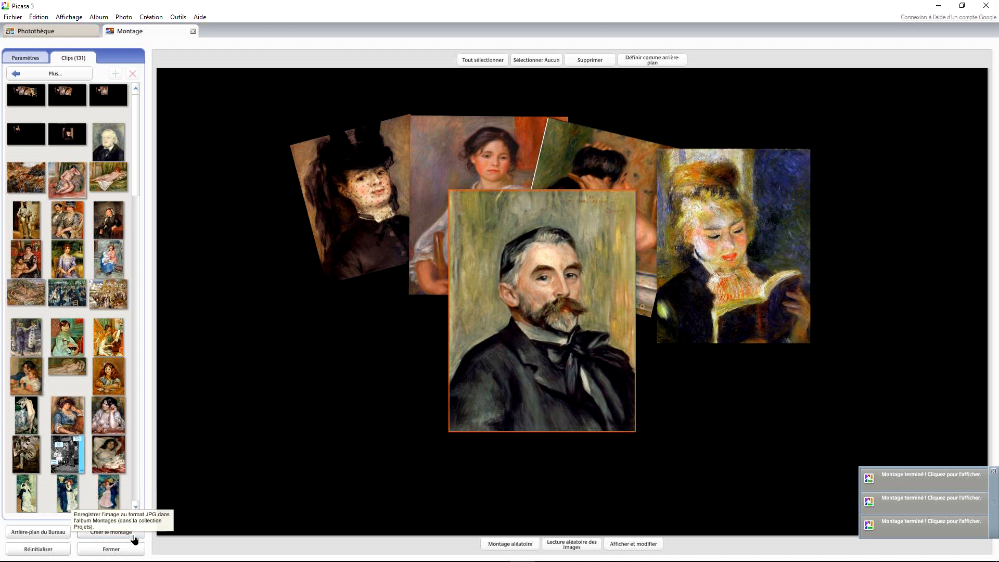
pyautogui.click(115, 536)
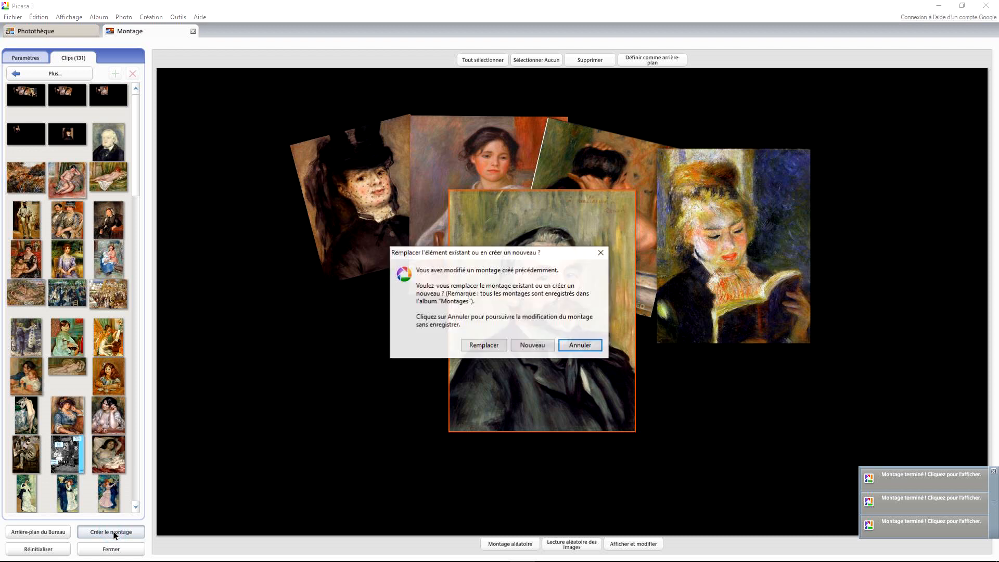
pyautogui.click(532, 347)
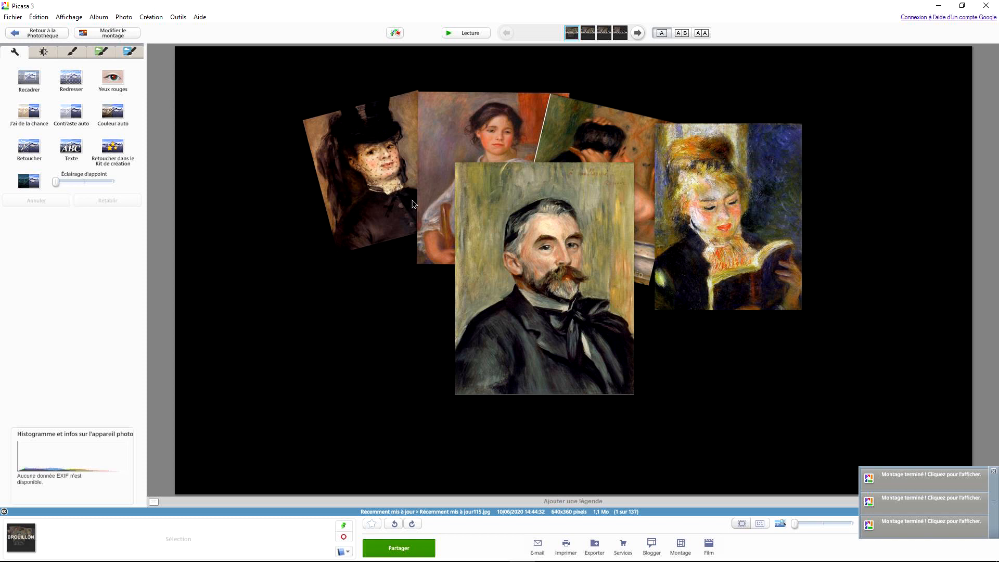
# - Edit the montage to give the bearded man's portrait a plain white border, and save it as a new montage
pyautogui.click(115, 36)
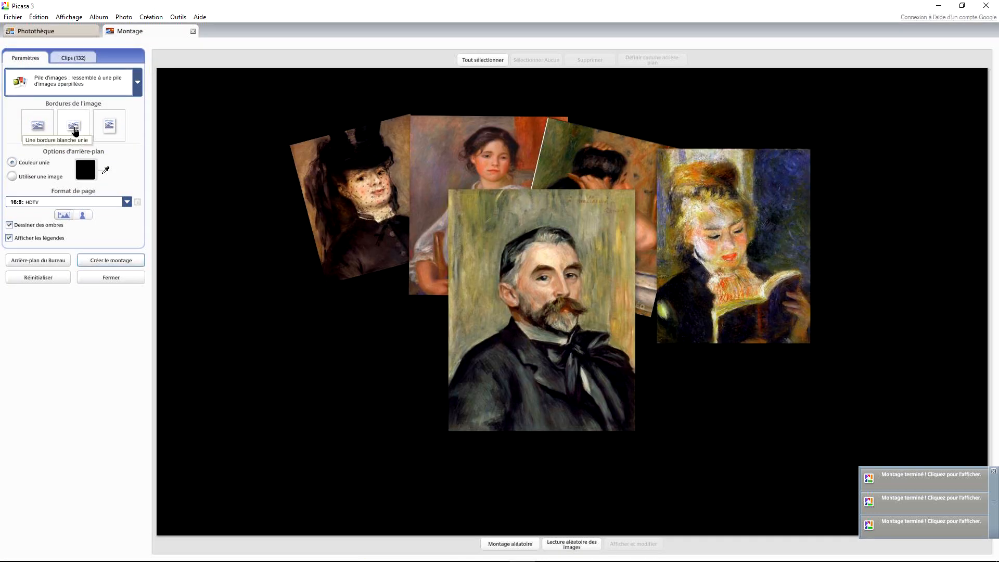
pyautogui.click(557, 302)
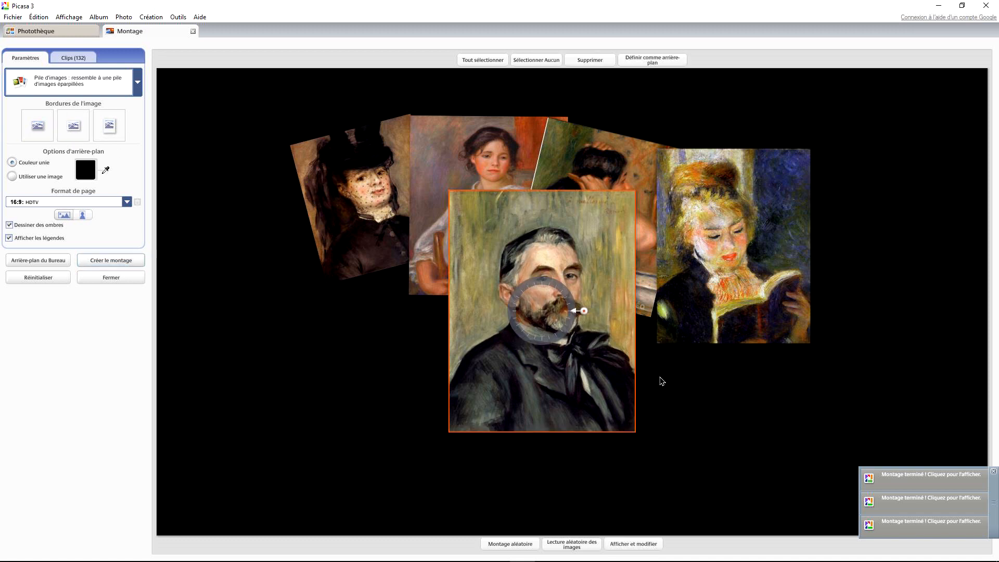
pyautogui.click(73, 128)
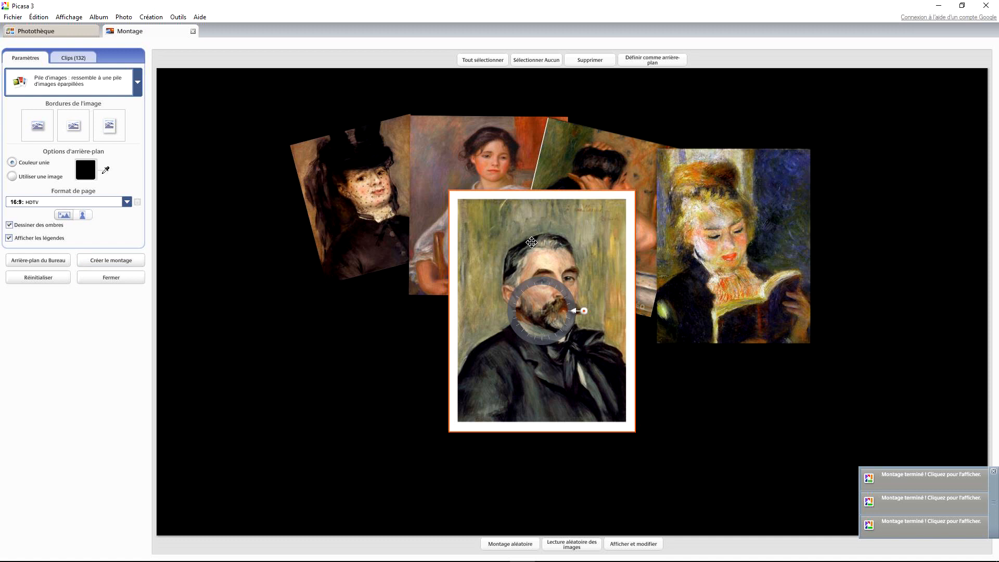
pyautogui.click(112, 263)
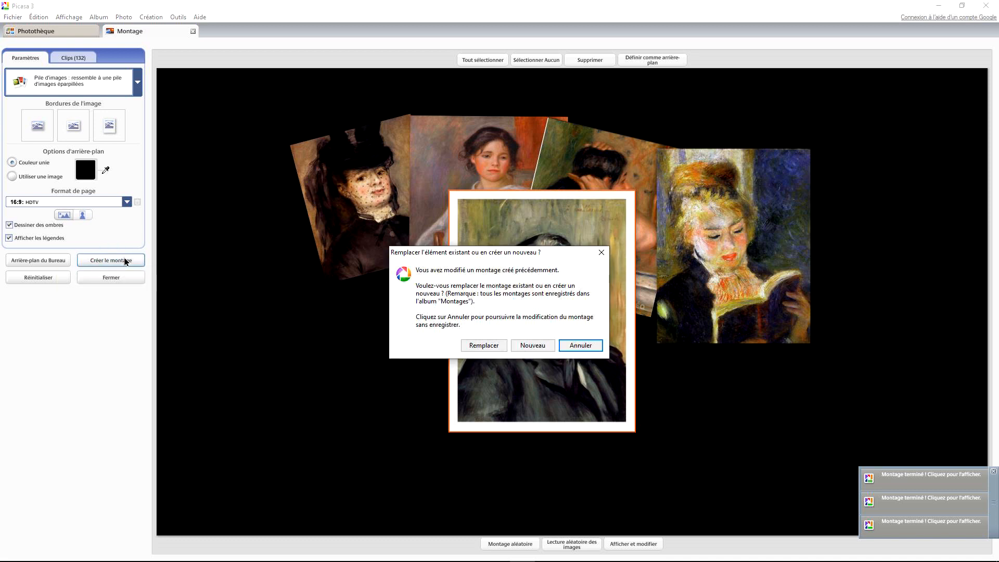
pyautogui.click(532, 345)
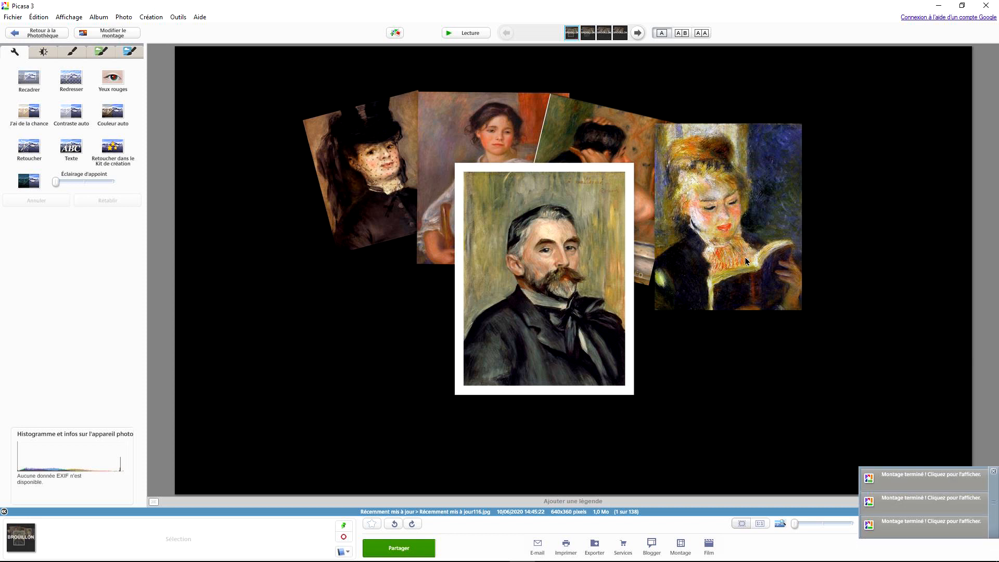
# - Export the six staged montages from the Récemment mis à jour album to a folder named PHOTOS PICASA TUTO, and close Picasa
pyautogui.click(45, 37)
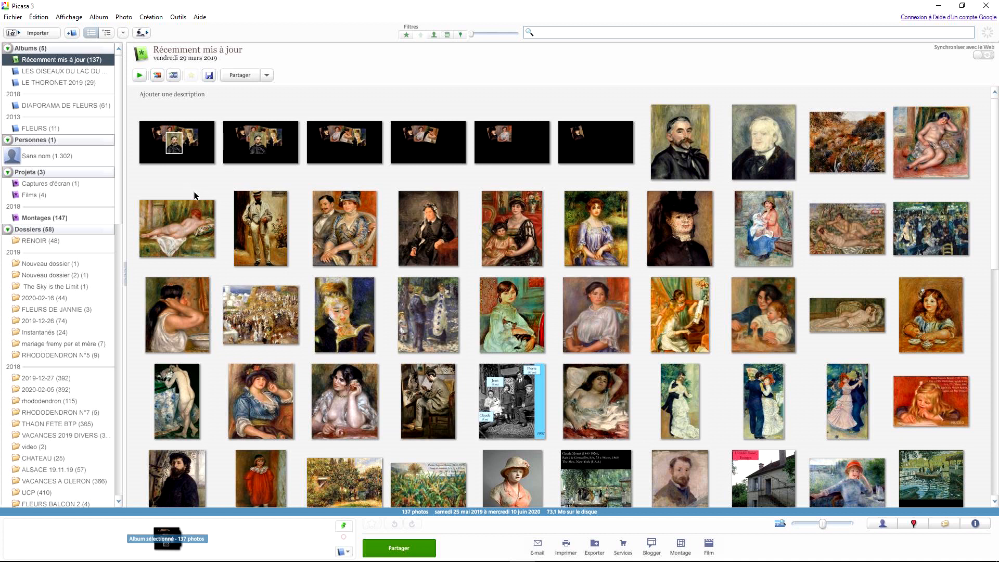
pyautogui.click(192, 147)
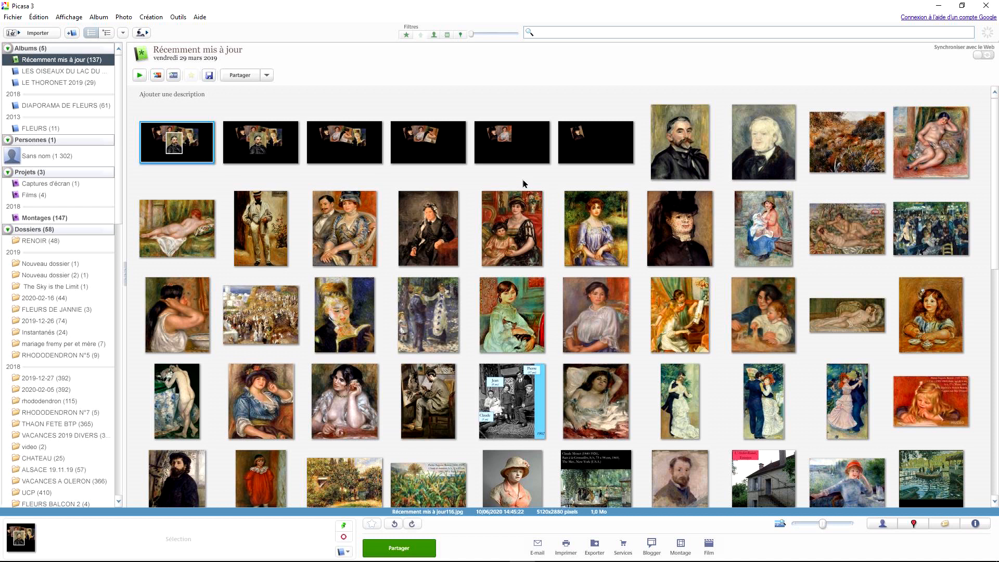
pyautogui.keyDown('shift'); pyautogui.click(591, 139); pyautogui.keyUp('shift')
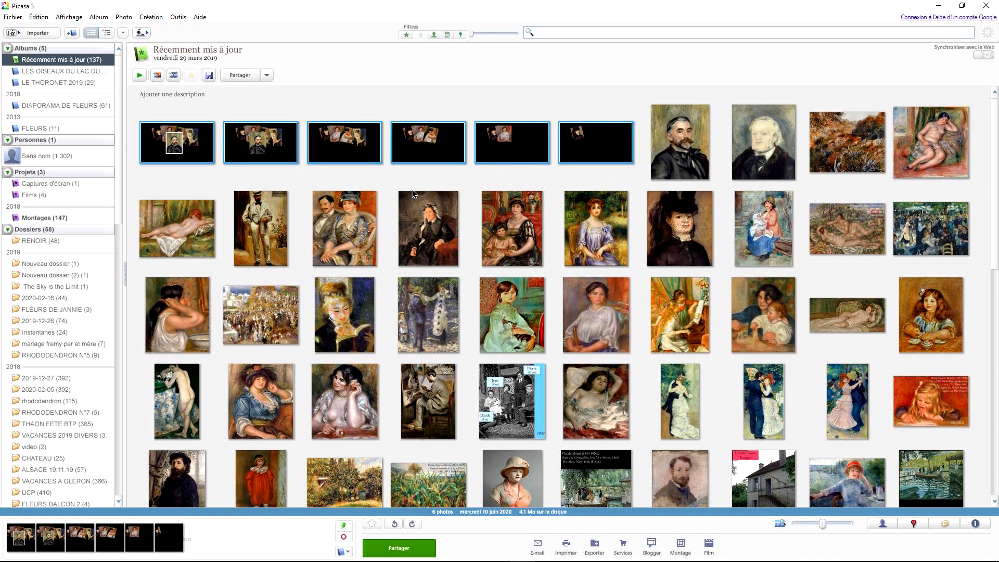
pyautogui.click(595, 545)
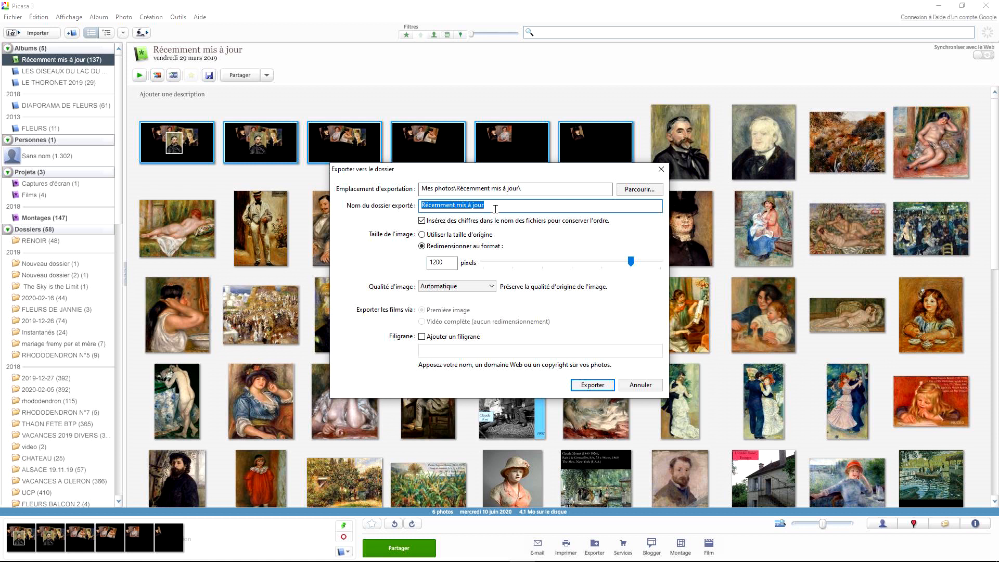
pyautogui.moveTo(492, 204); pyautogui.dragTo(400, 207)
pyautogui.write('PHOTOS')
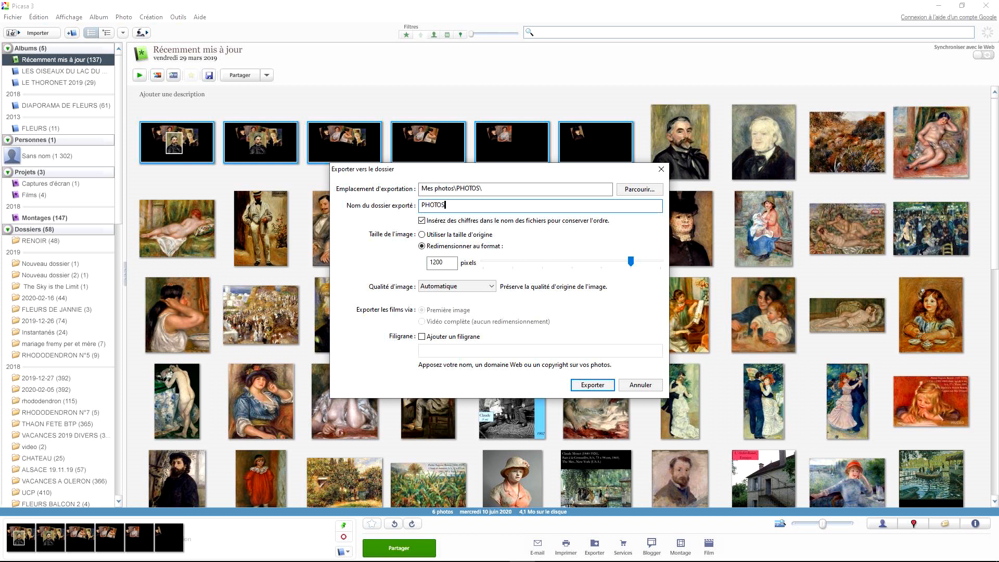
pyautogui.write(' PICASA TUTO')
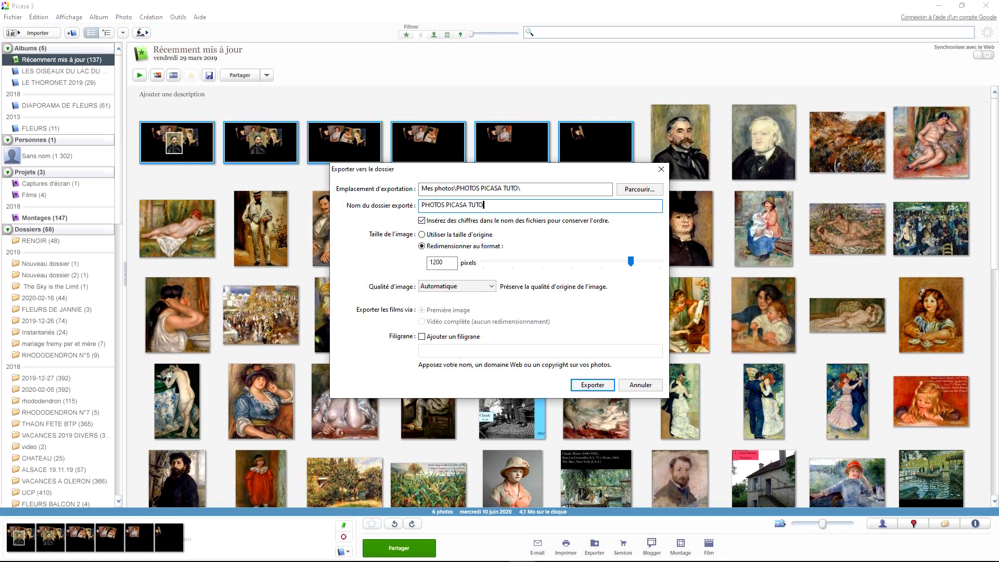
pyautogui.click(586, 386)
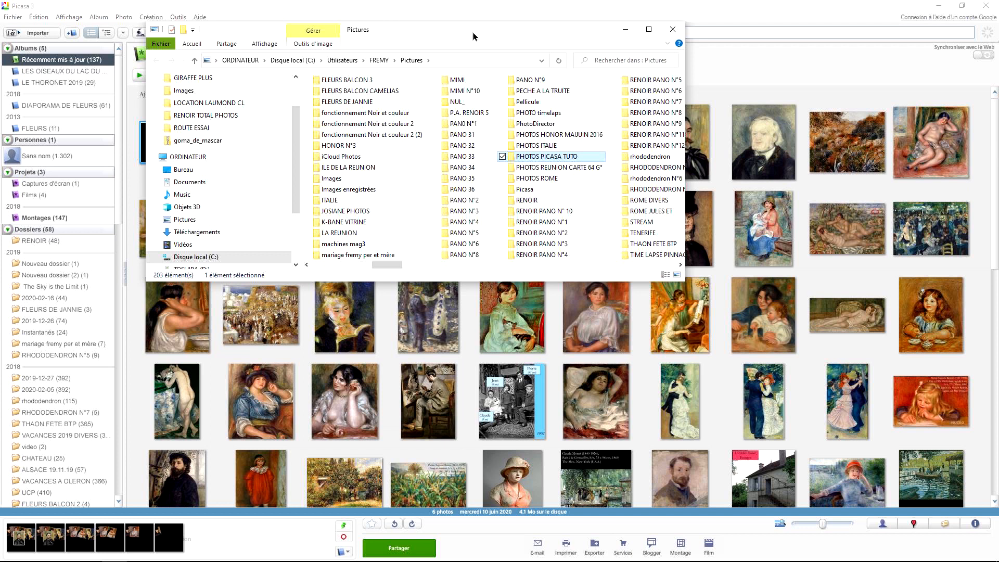
pyautogui.click(626, 30)
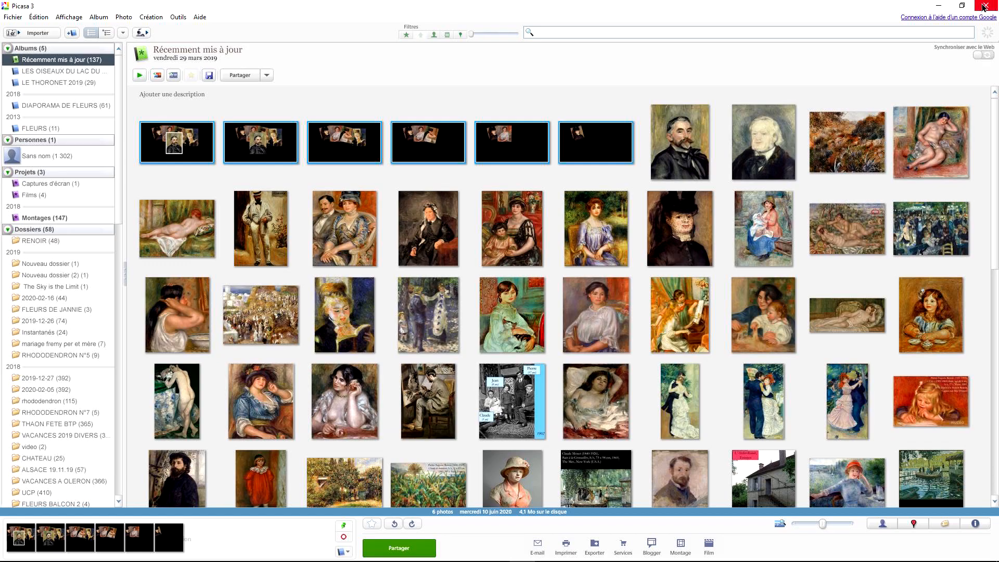
pyautogui.click(984, 5)
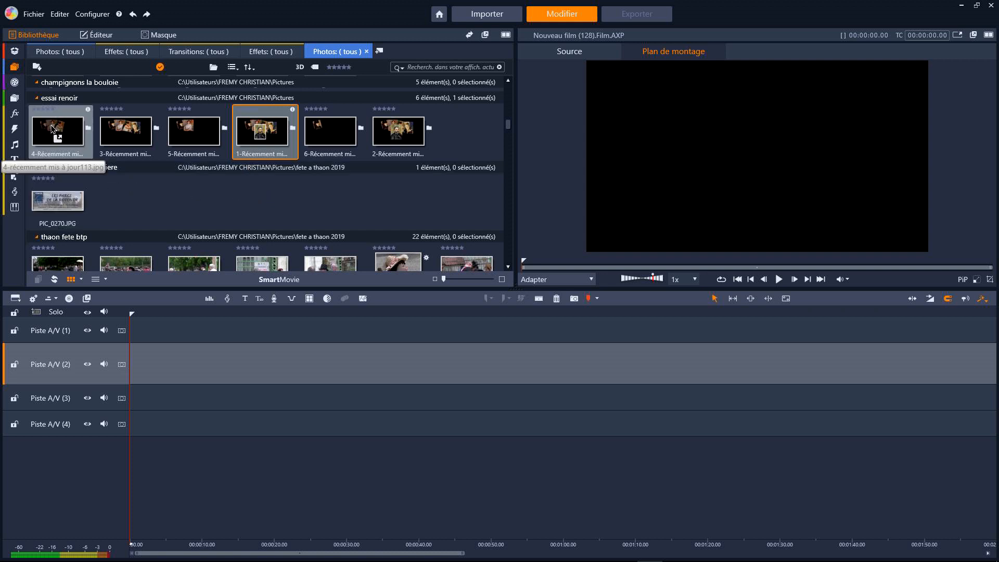
# - In Pinnacle Studio, append 6-Récemment mis à jour111.jpg and 5-Récemment mis à jour112.jpg from the essai renoir folder to Piste A/V (2)
pyautogui.rightClick(125, 130)
pyautogui.click(193, 130)
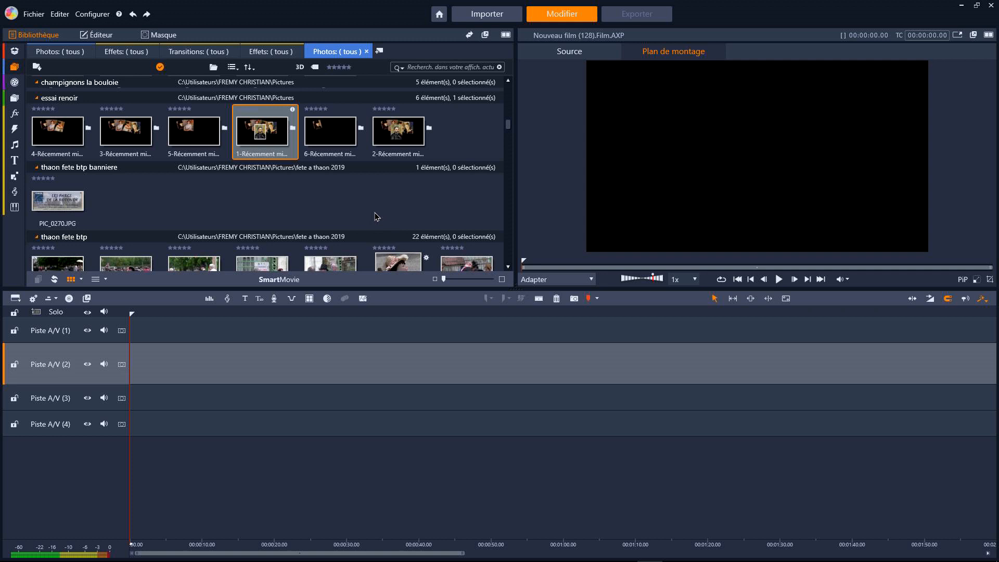
pyautogui.click(333, 134)
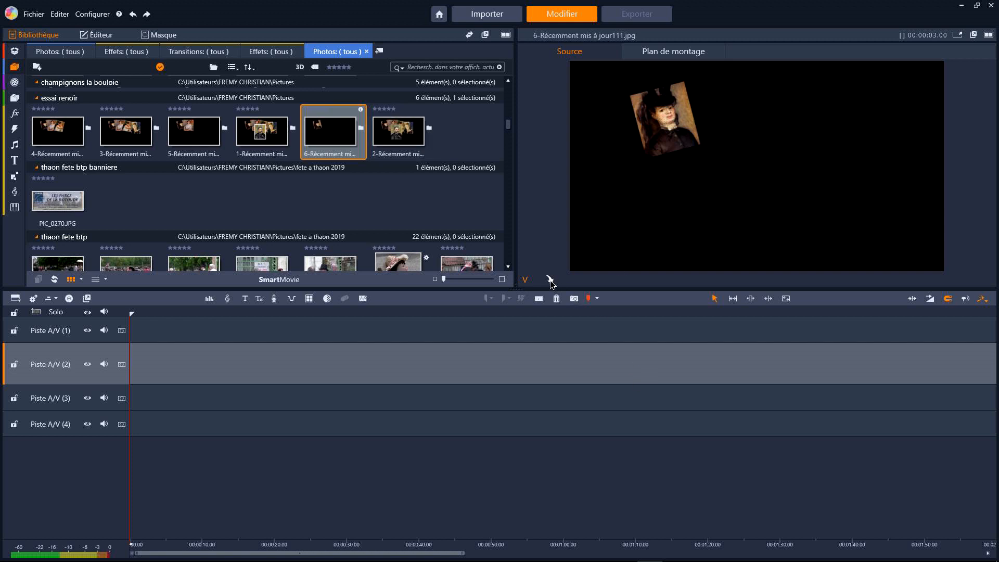
pyautogui.click(550, 280)
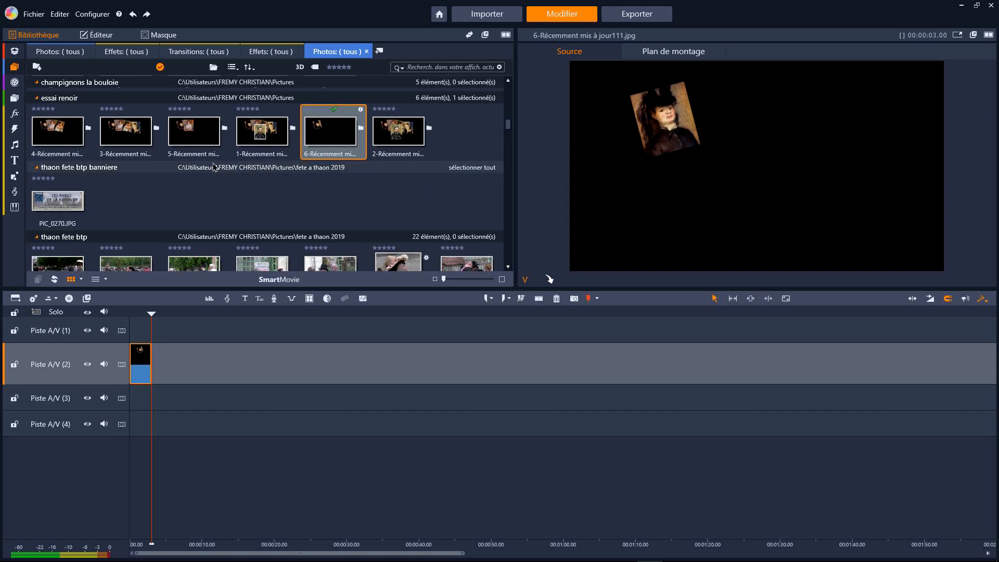
pyautogui.click(202, 138)
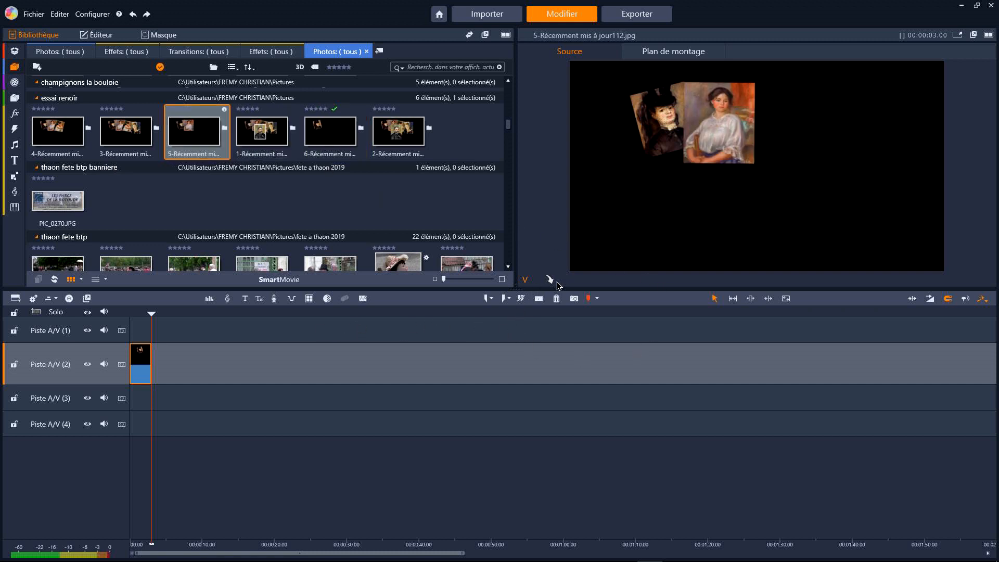
pyautogui.click(551, 282)
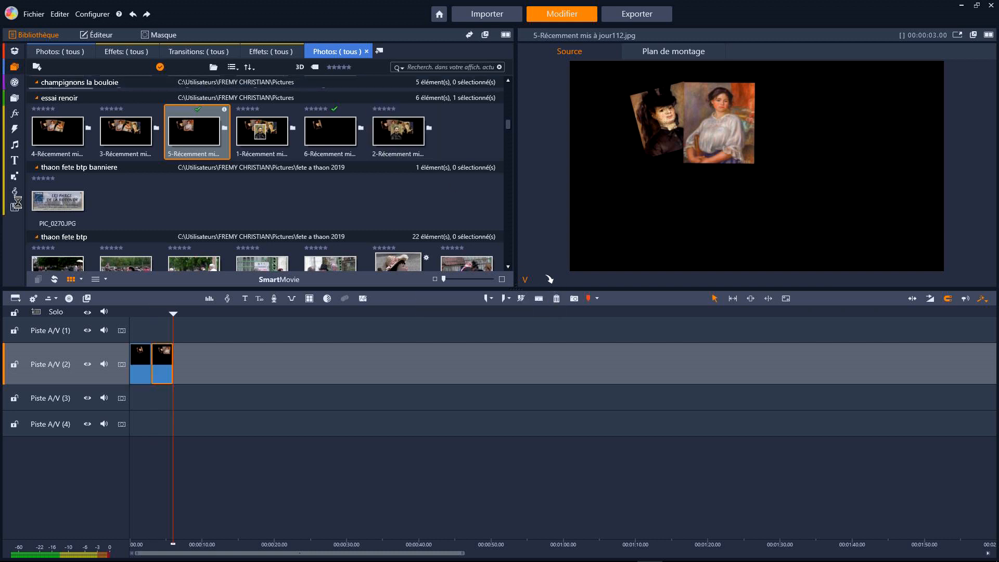
# - Append 4-Récemment mis à jour113.jpg and 3-Récemment mis à jour114.jpg to Piste A/V (2) after the two-portrait montage
pyautogui.click(14, 113)
pyautogui.click(72, 150)
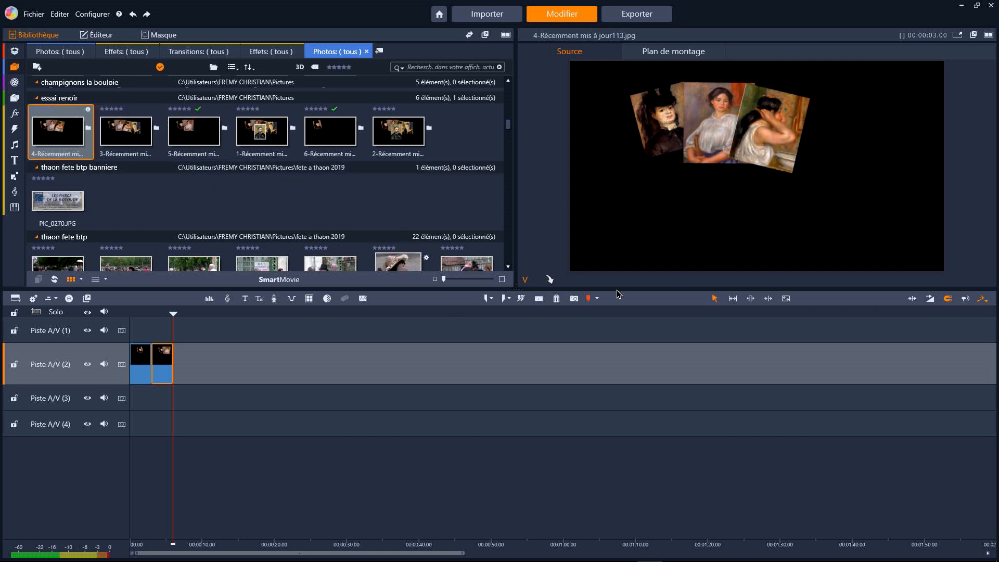
pyautogui.click(549, 280)
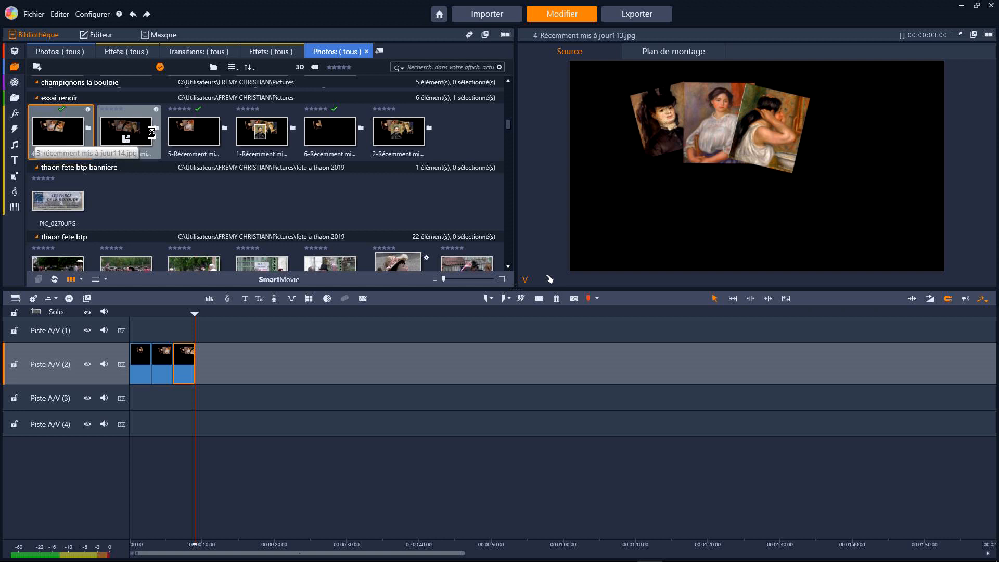
pyautogui.click(140, 134)
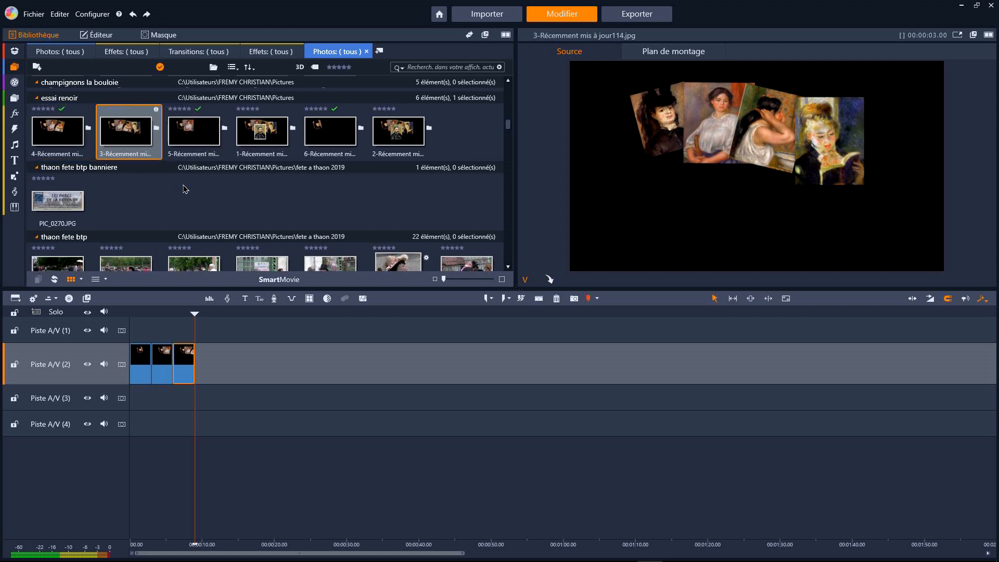
pyautogui.click(550, 279)
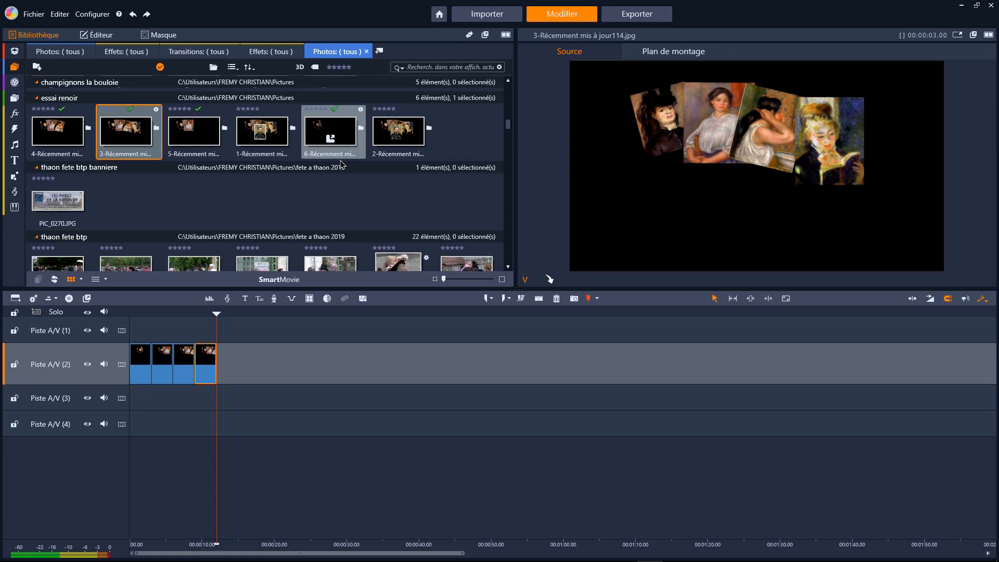
# - Append 2-Récemment mis à jour115.jpg and the white-bordered 1-Récemment mis à jour116.jpg to the end of Piste A/V (2)
pyautogui.click(412, 133)
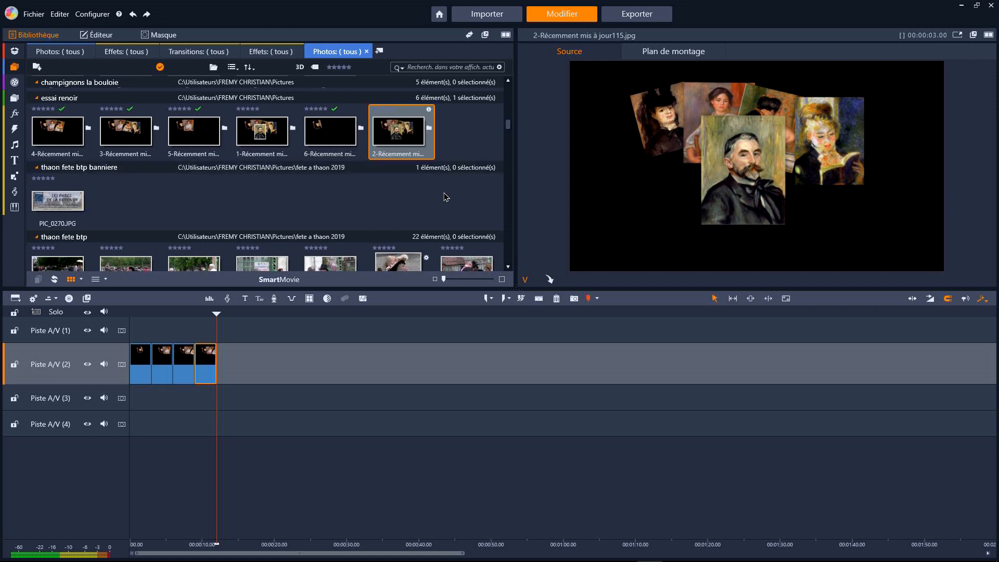
pyautogui.click(550, 281)
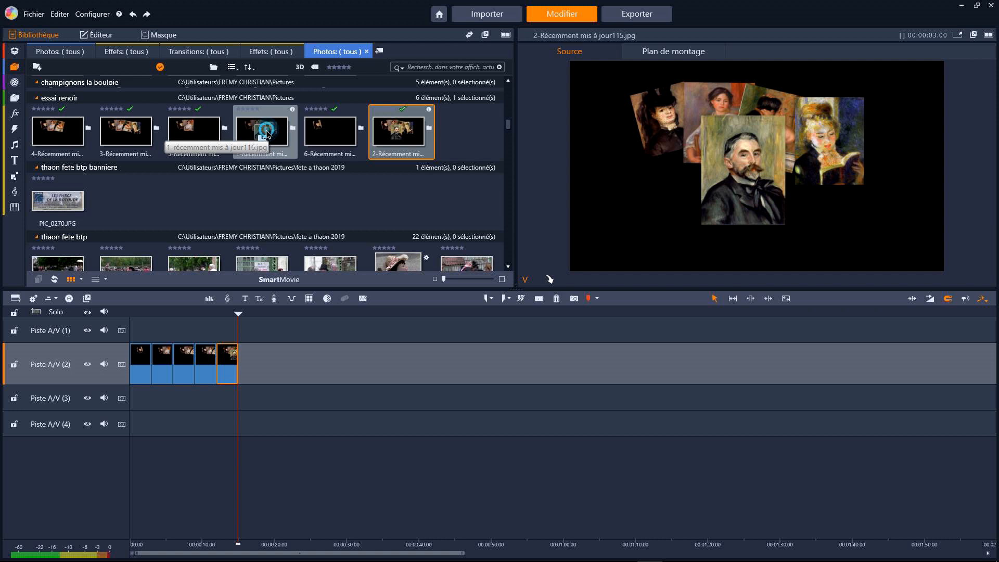
pyautogui.click(266, 133)
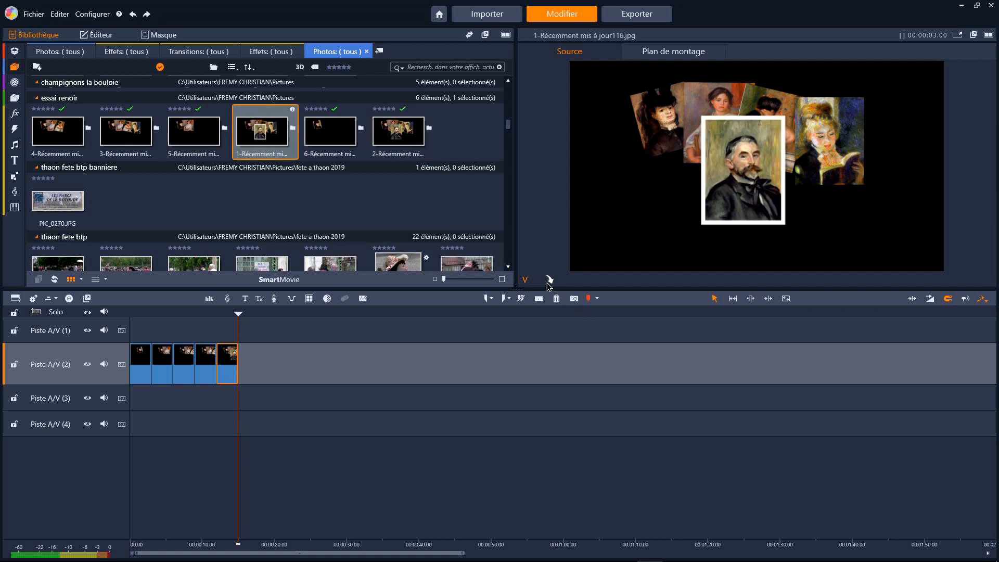
pyautogui.click(550, 280)
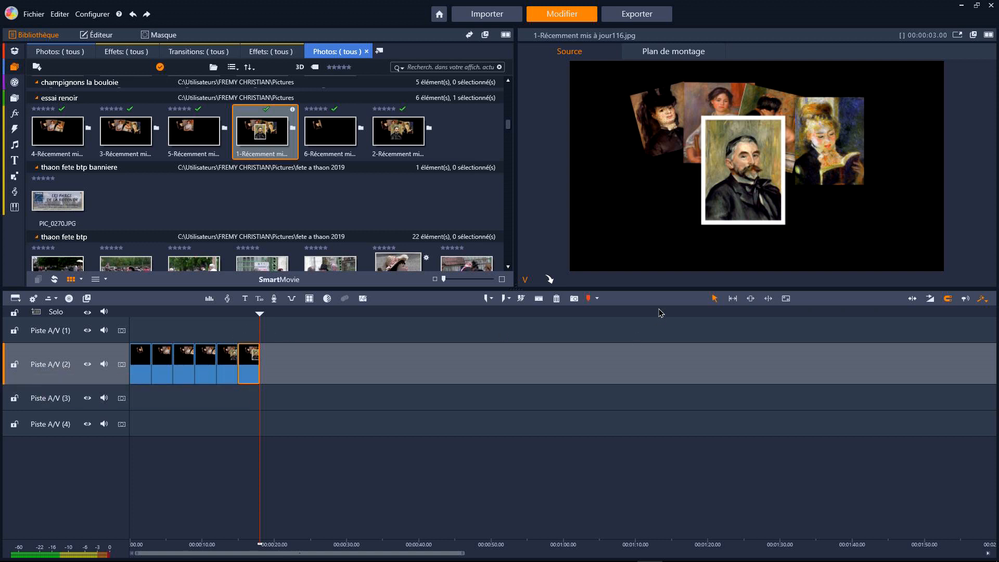
# - Return the playhead to the start and set the first single-portrait clip's duration on Piste A/V (2) to 00:00:01.00
pyautogui.moveTo(260, 315); pyautogui.dragTo(128, 329)
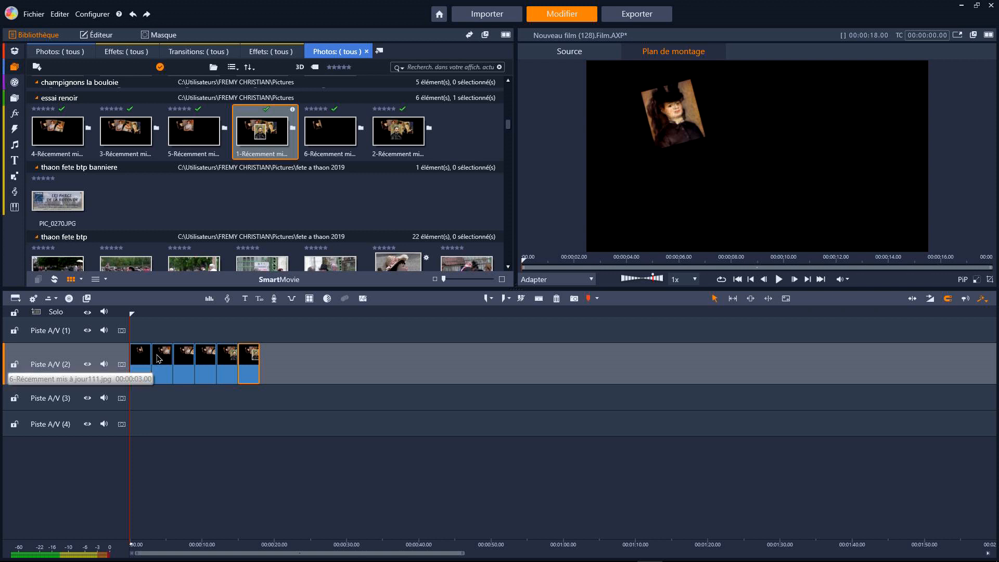
pyautogui.rightClick(139, 365)
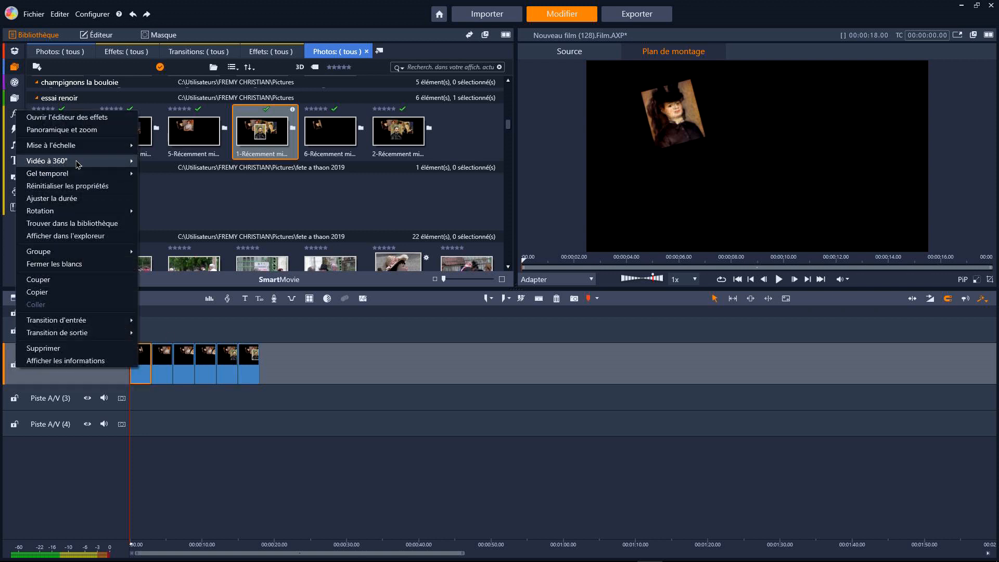
pyautogui.click(69, 200)
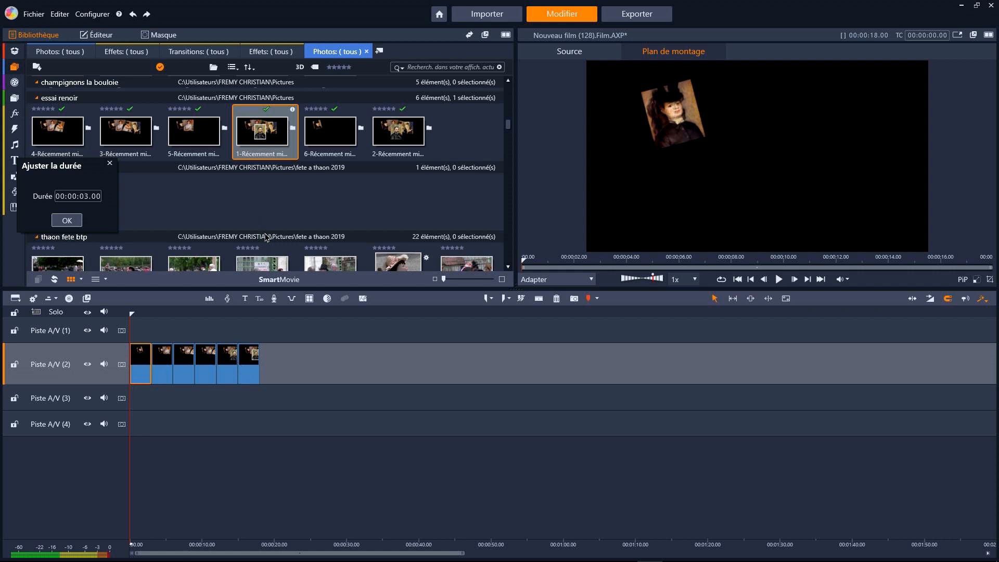
pyautogui.click(86, 198)
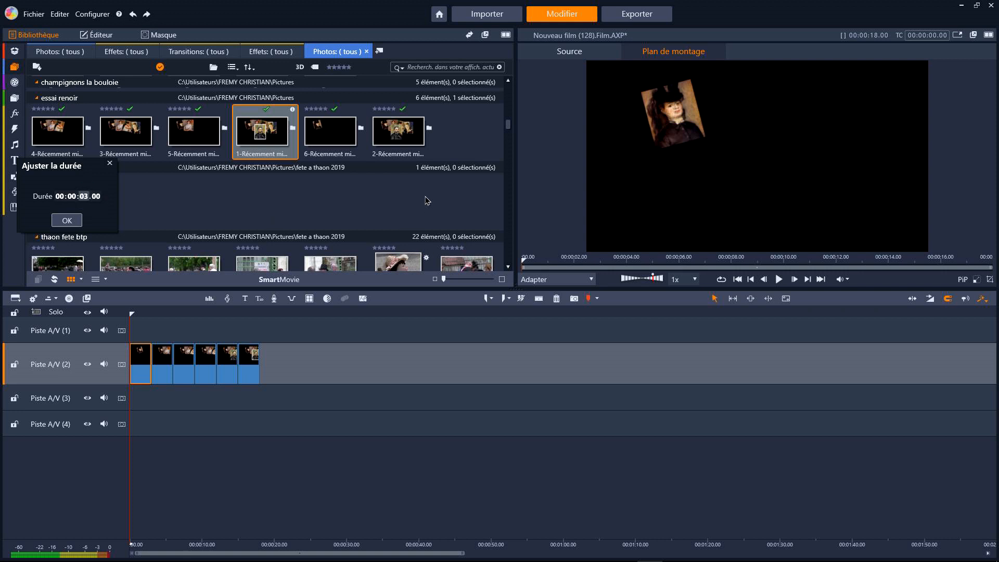
pyautogui.write('01')
pyautogui.click(67, 220)
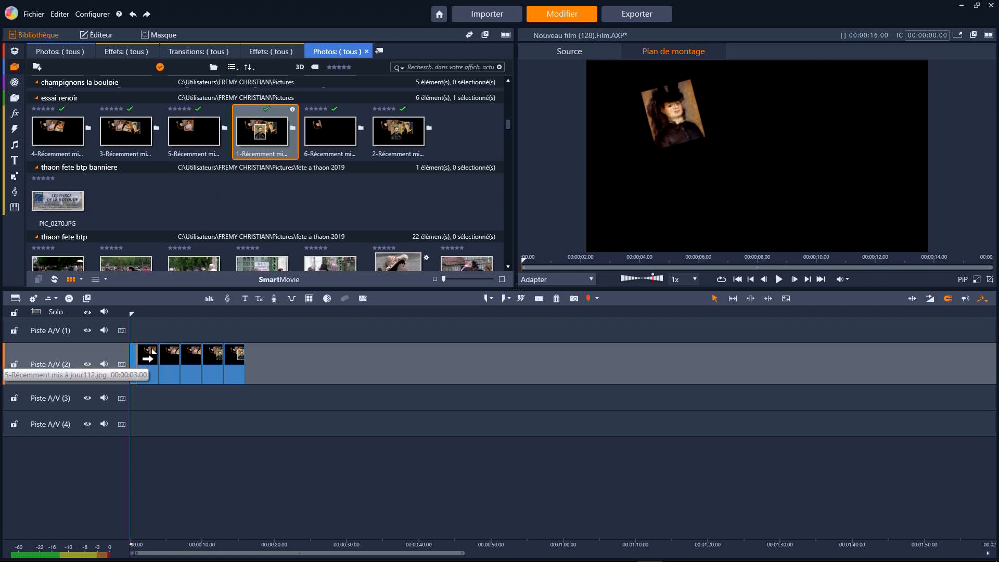
# - Select the remaining five montage clips on Piste A/V (2) and set their duration to 00:00:01.00 each
pyautogui.click(156, 360)
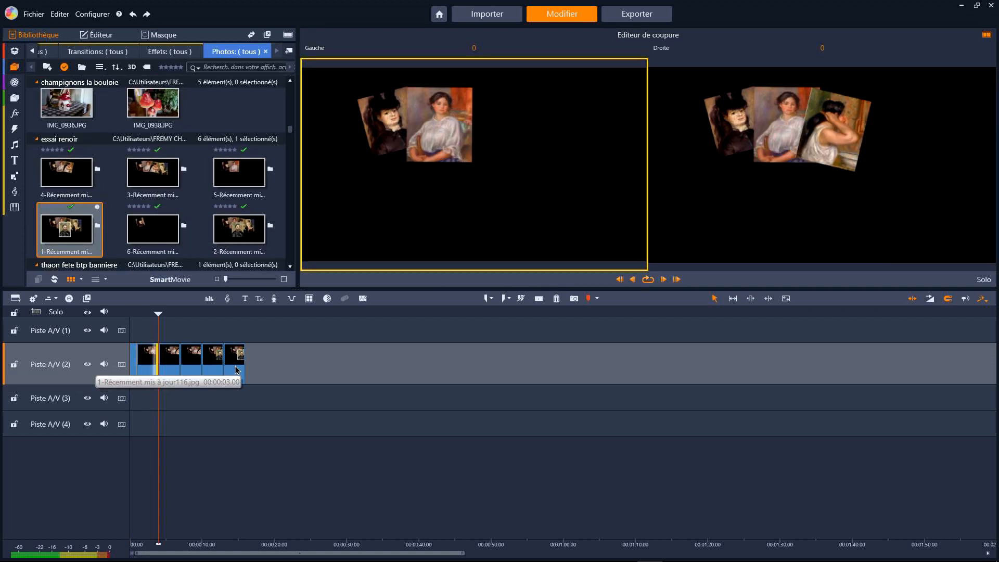
pyautogui.click(640, 446)
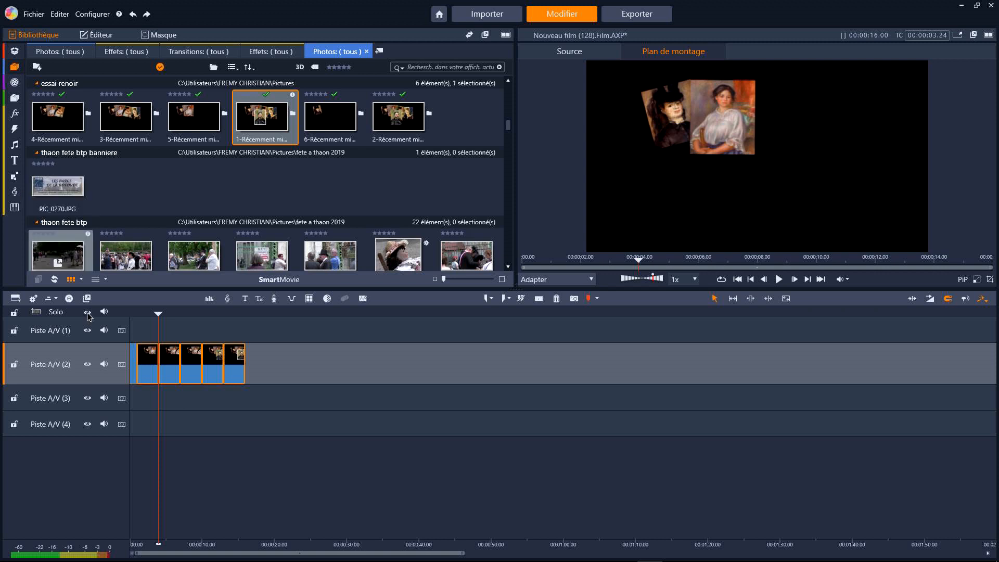
pyautogui.rightClick(188, 361)
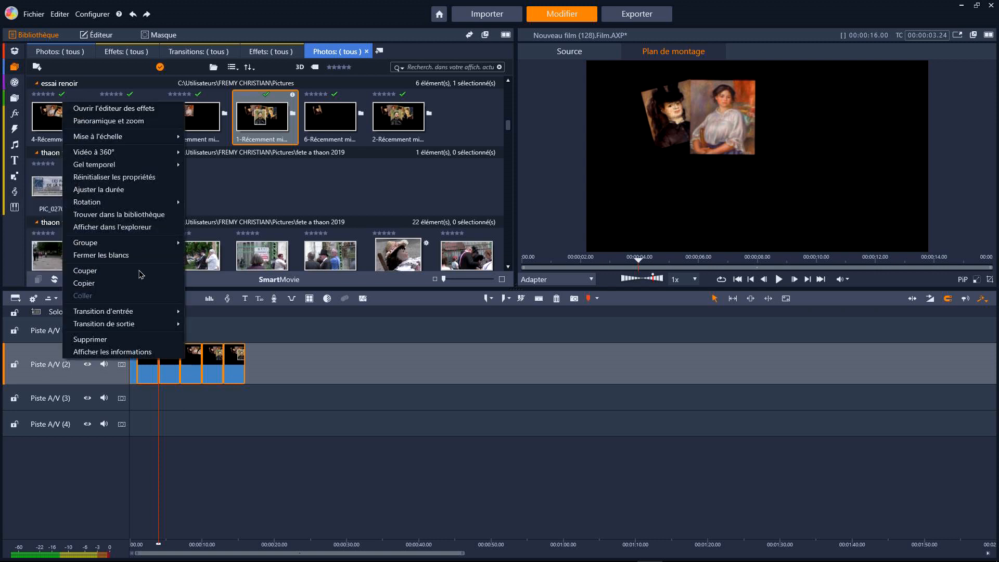
pyautogui.click(103, 190)
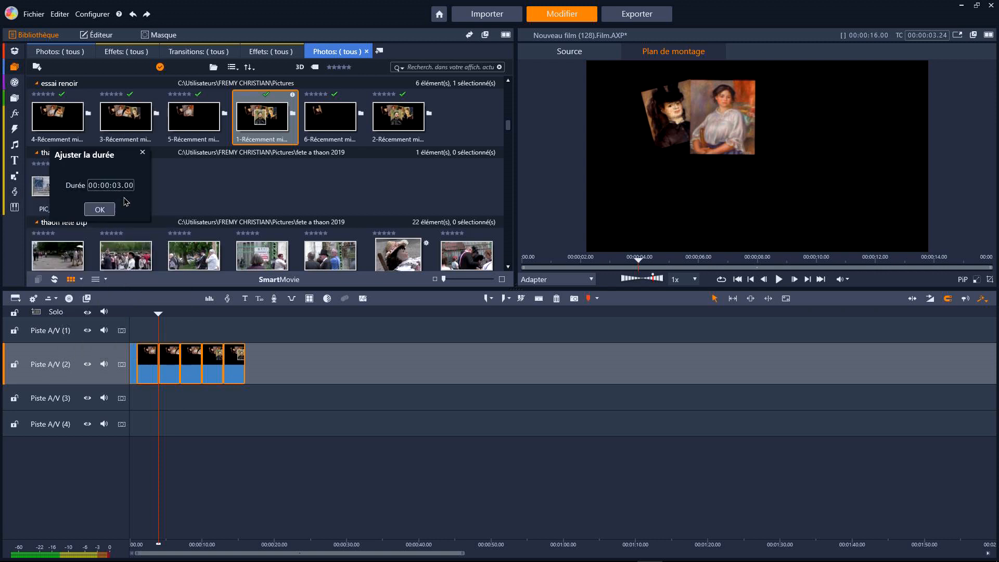
pyautogui.click(118, 185)
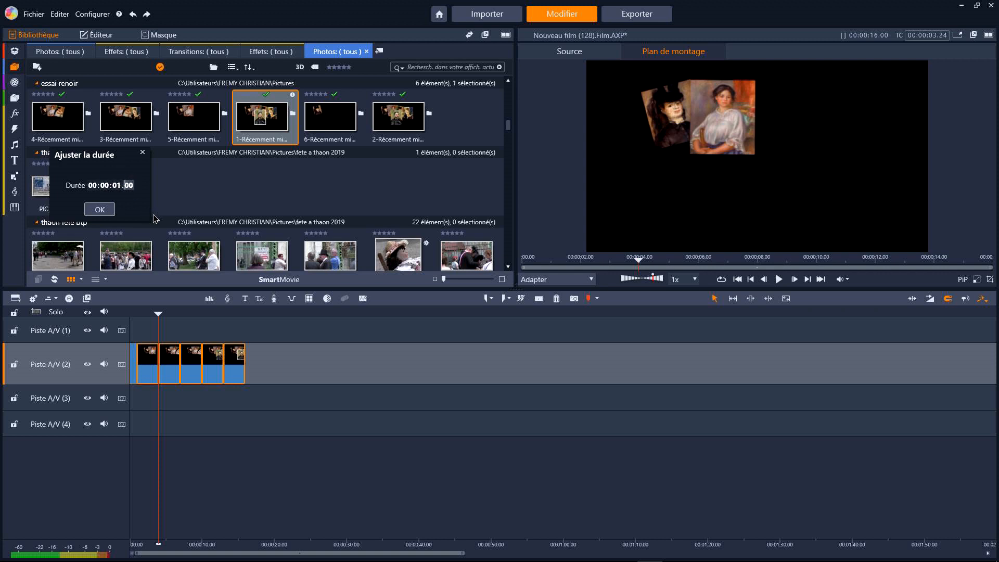
pyautogui.click(90, 209)
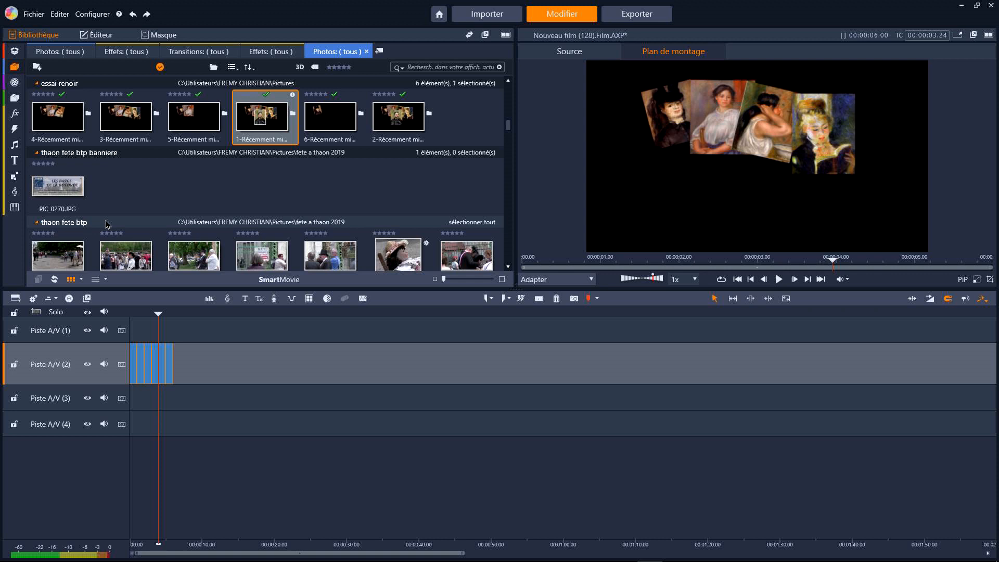
# - Play the shortened montage sequence from the start of the timeline to preview the portraits appearing one by one
pyautogui.click(162, 313)
pyautogui.moveTo(162, 313); pyautogui.dragTo(130, 314)
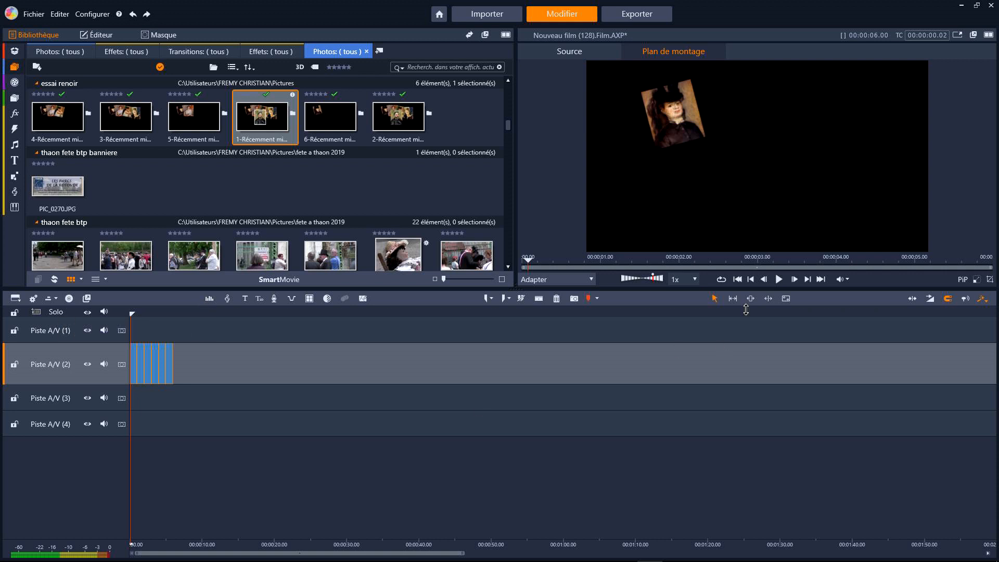
pyautogui.click(779, 280)
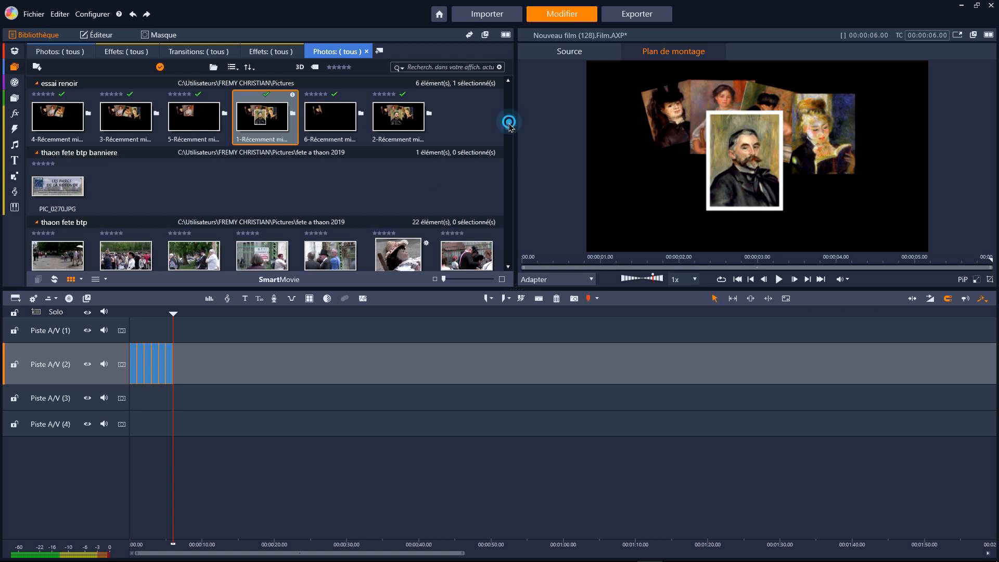
pyautogui.scroll(-3, 509, 125)
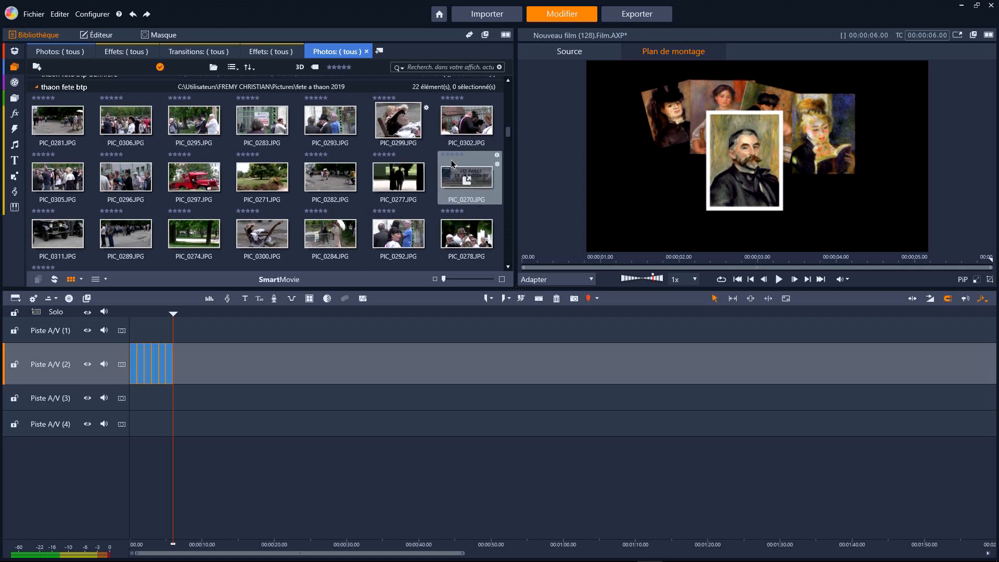
pyautogui.moveTo(419, 559)
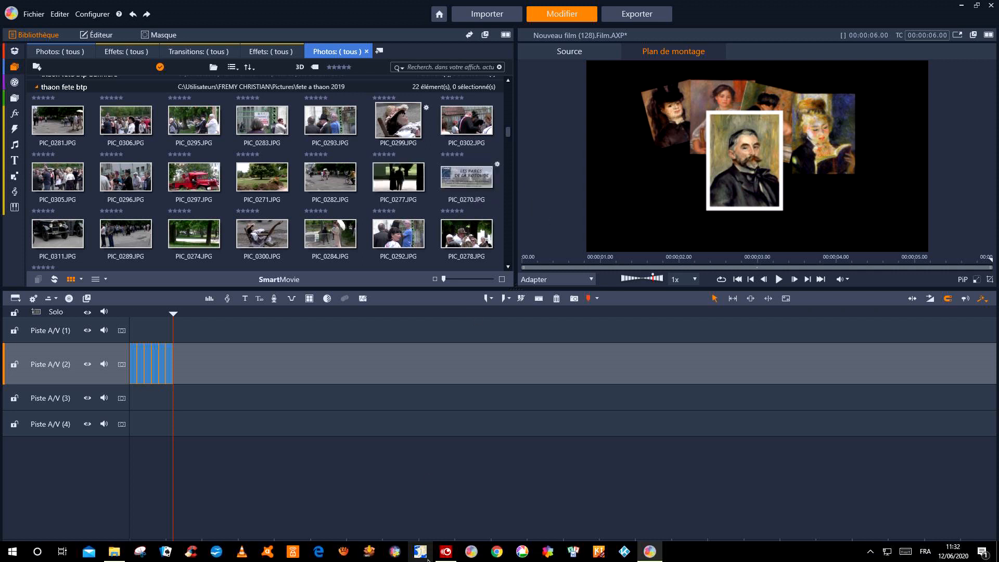